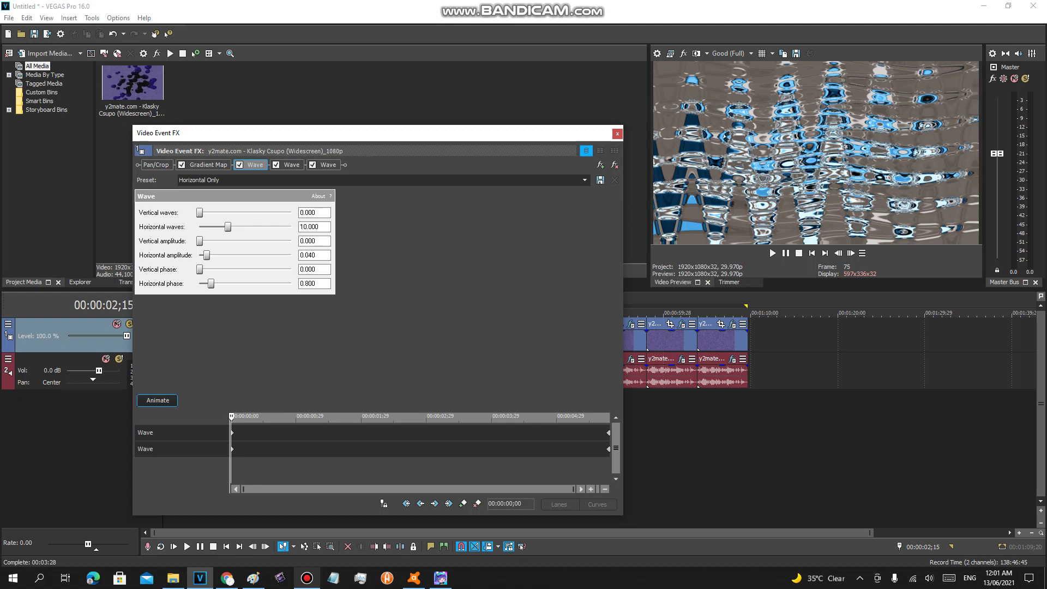
Step: Examine the settings of the second and third Wave effects in the first clip's video effect chain
click(287, 164)
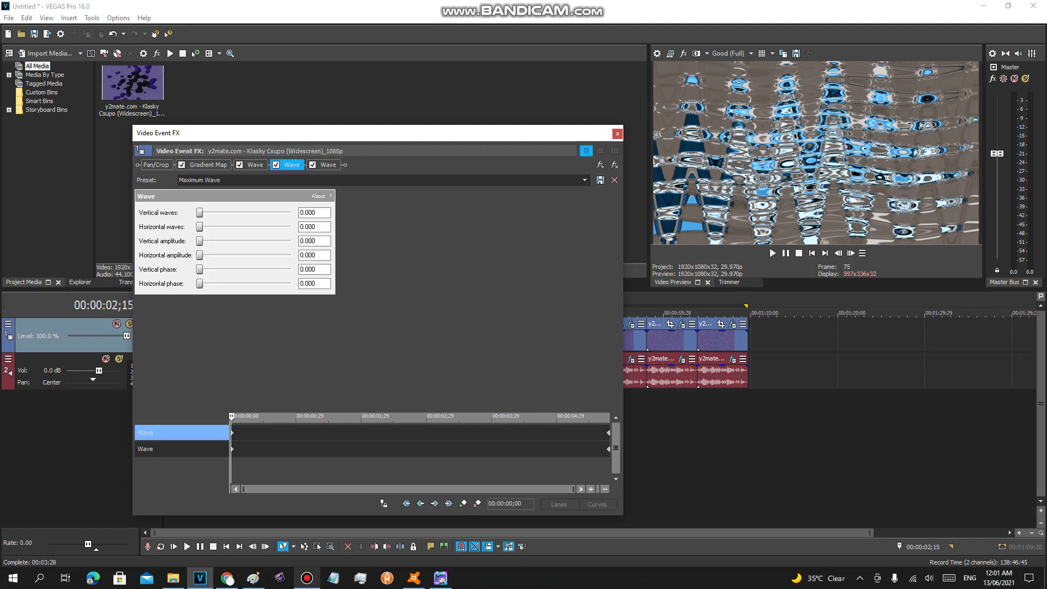
mouse_move(232, 464)
mouse_down()
mouse_move(610, 463)
mouse_move(232, 464)
mouse_up()
click(323, 165)
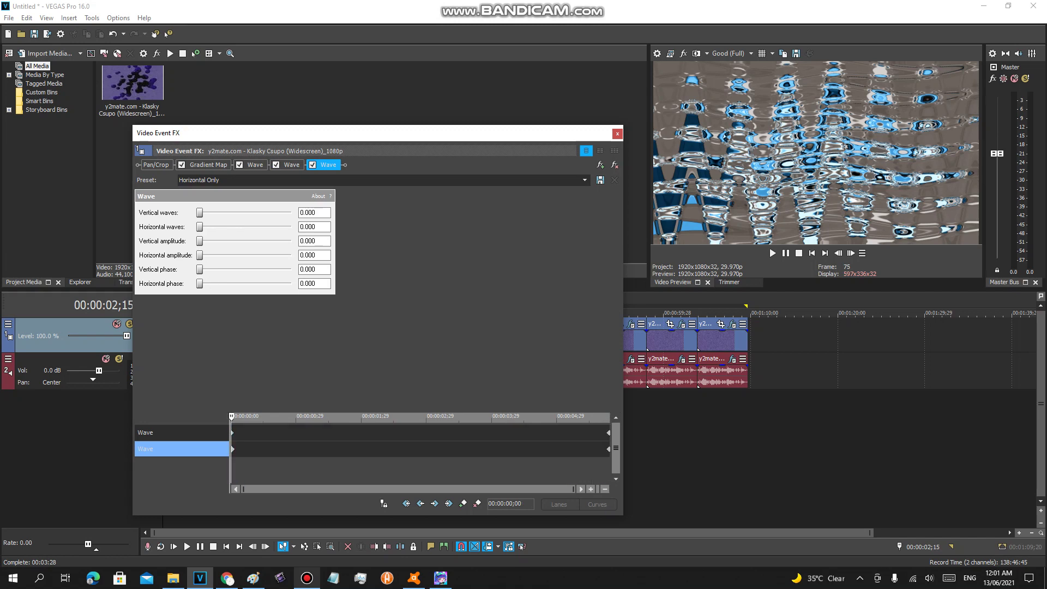
click(617, 133)
Step: Examine the first clip's audio effects: tb_grumblebum, ExpressFX Distortion, Reverb and IL Vocodex
click(175, 359)
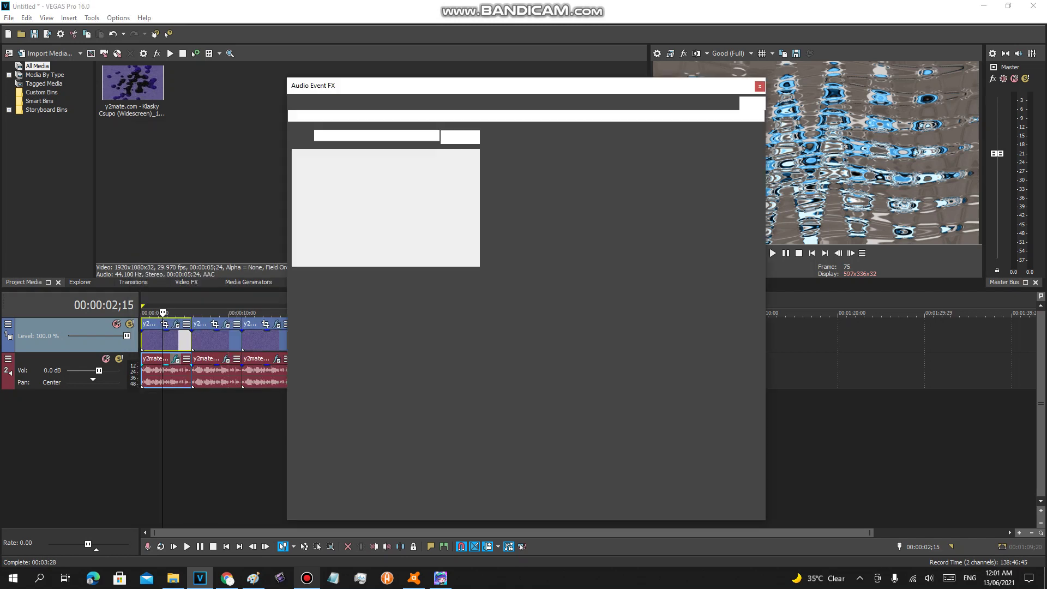
click(324, 115)
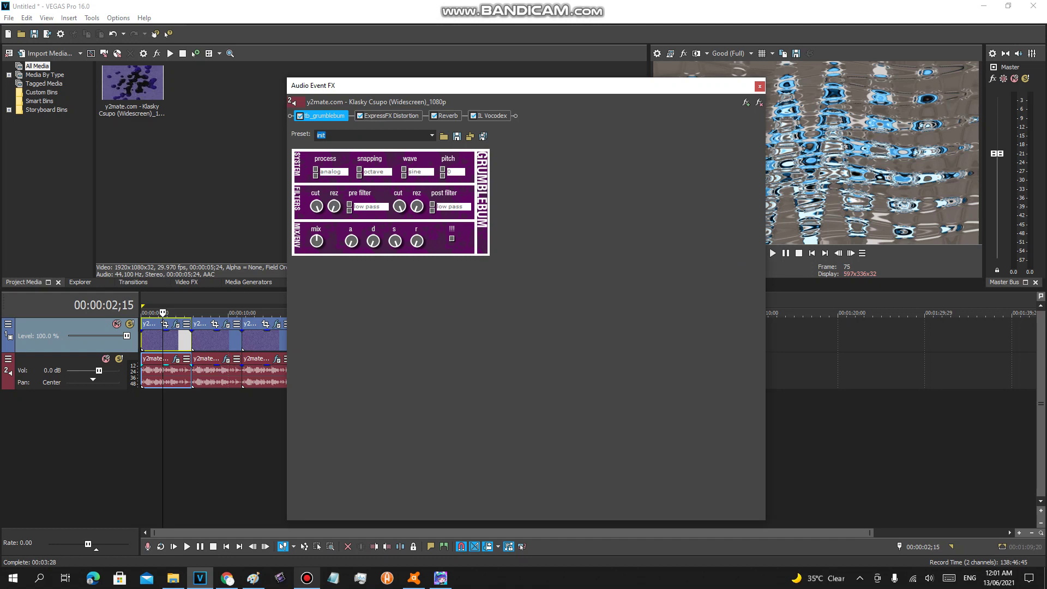
click(392, 115)
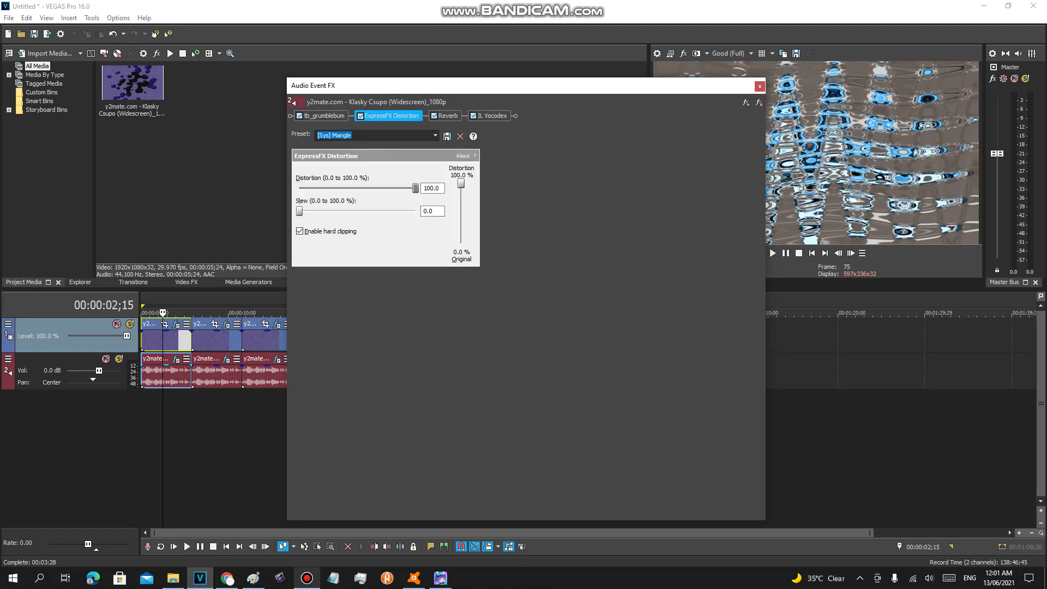
click(447, 116)
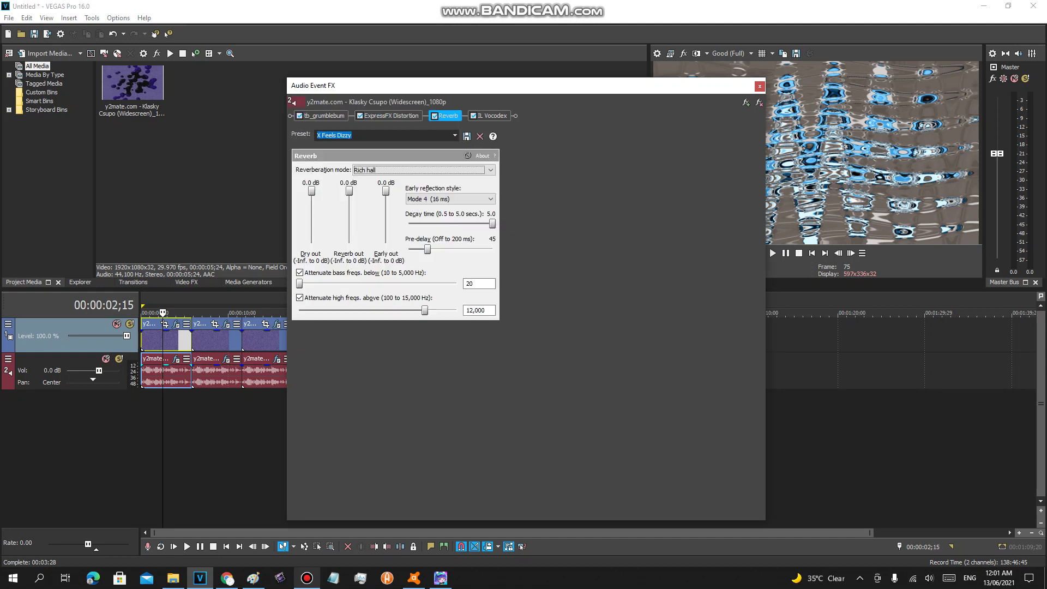
click(491, 116)
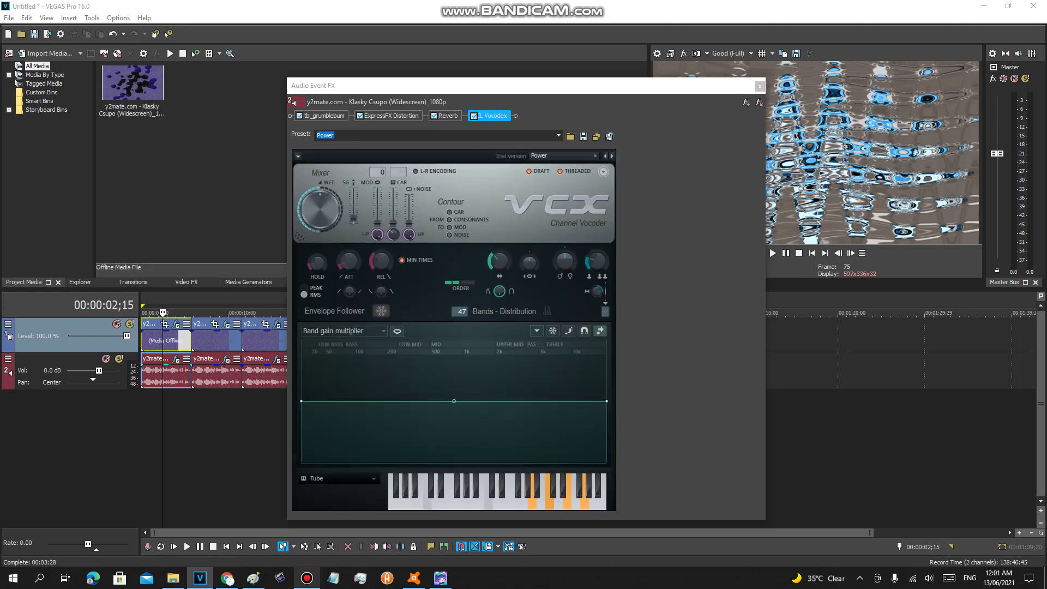
click(760, 86)
Step: Inspect the colour points of the second clip's Gradient Map and the Vocodex settings on its audio
click(206, 341)
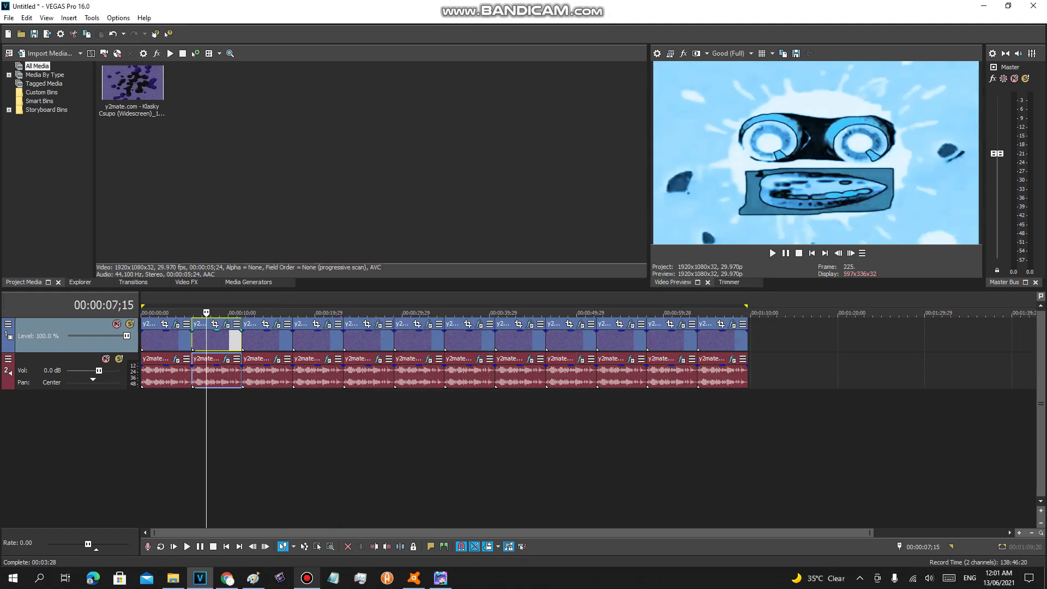
click(226, 324)
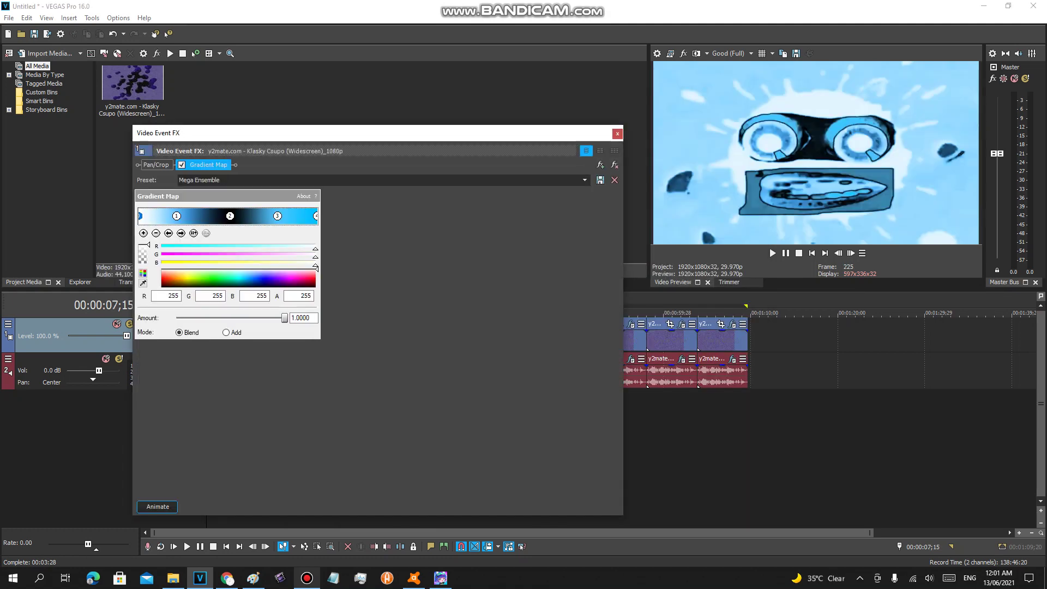
click(176, 216)
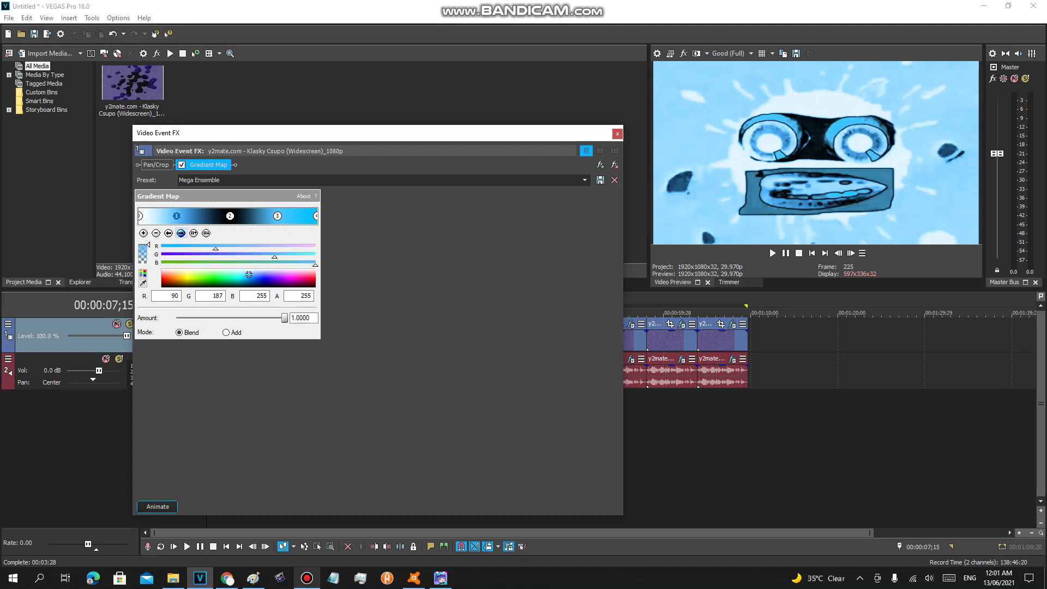
click(230, 216)
click(181, 233)
click(181, 233)
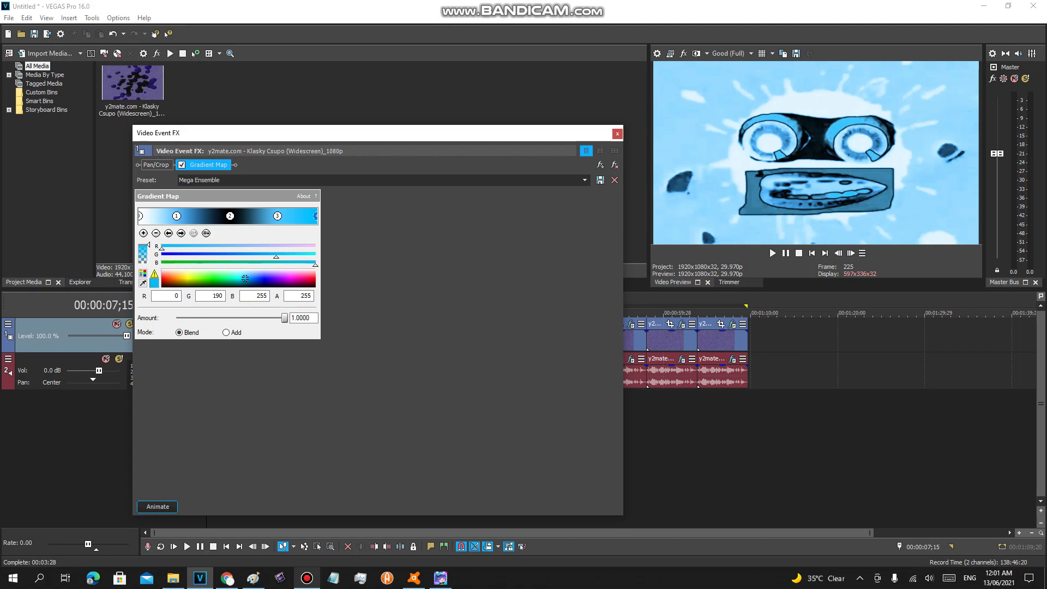
click(617, 133)
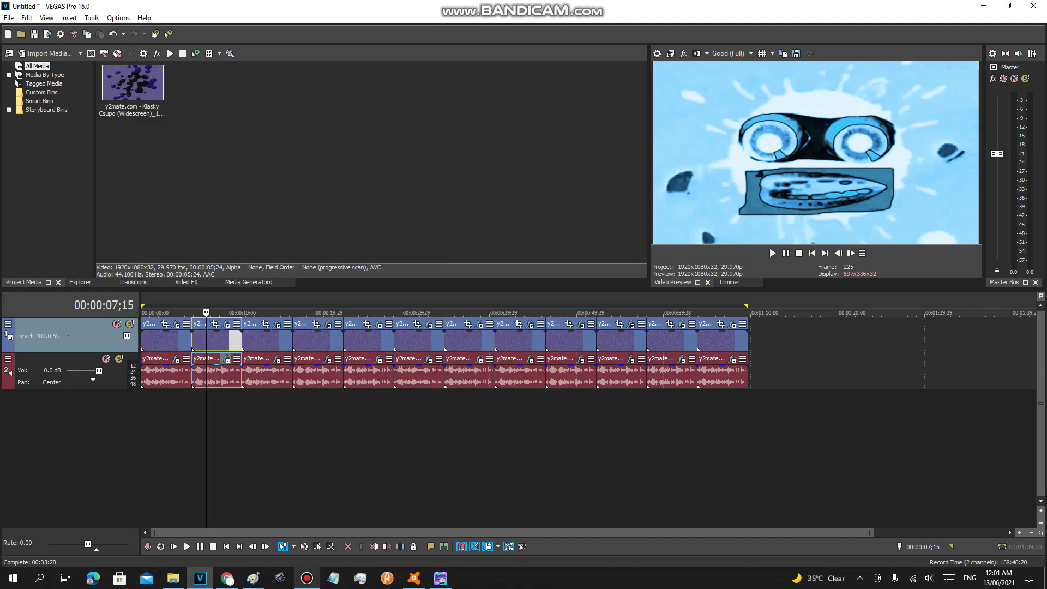
click(227, 359)
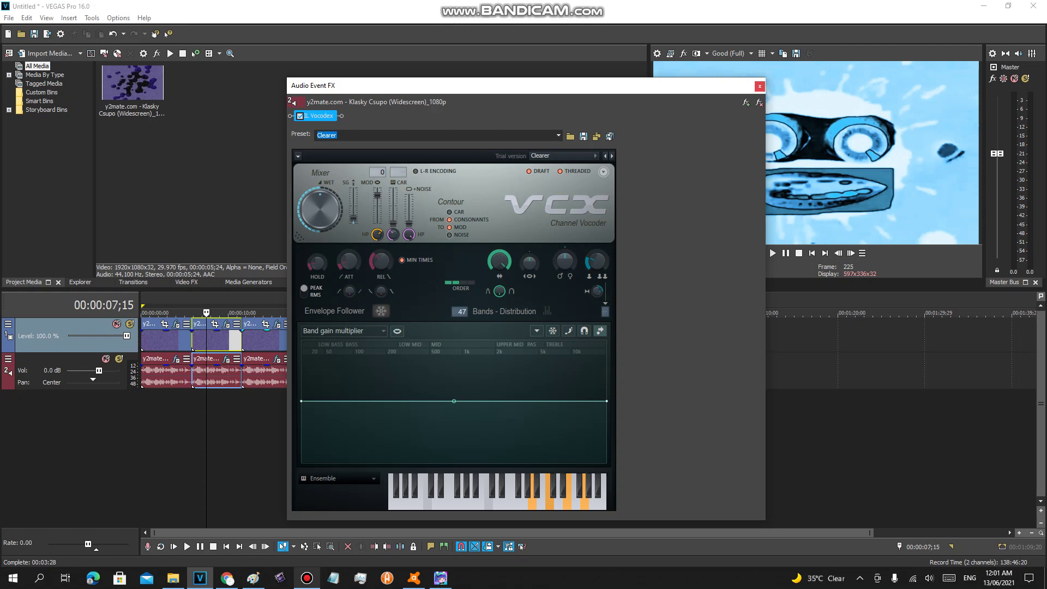
click(760, 86)
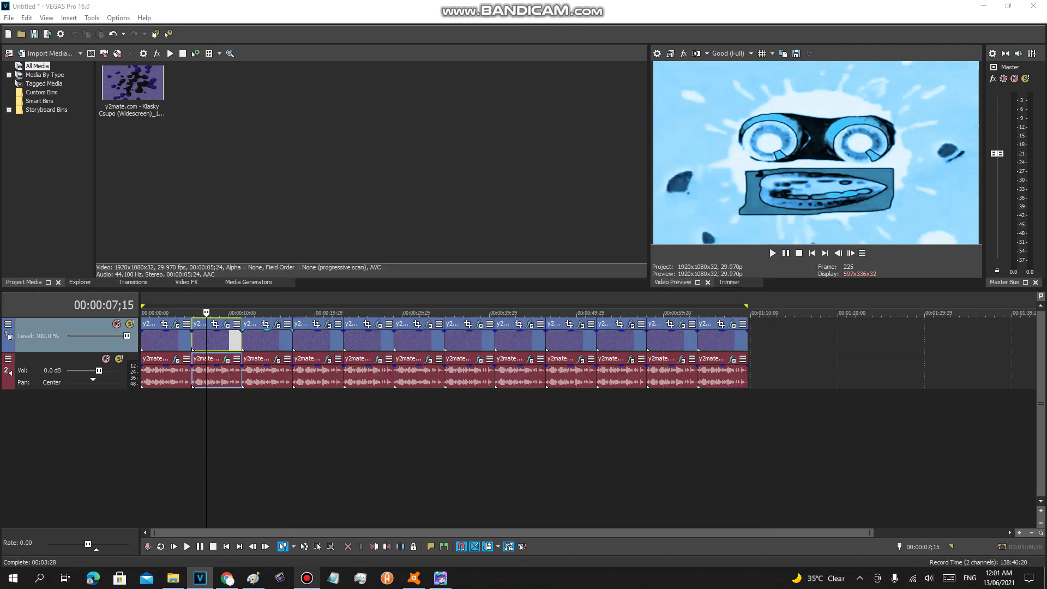
Step: Examine the Rays and Glow settings in the third clip's video effects
click(259, 340)
click(277, 324)
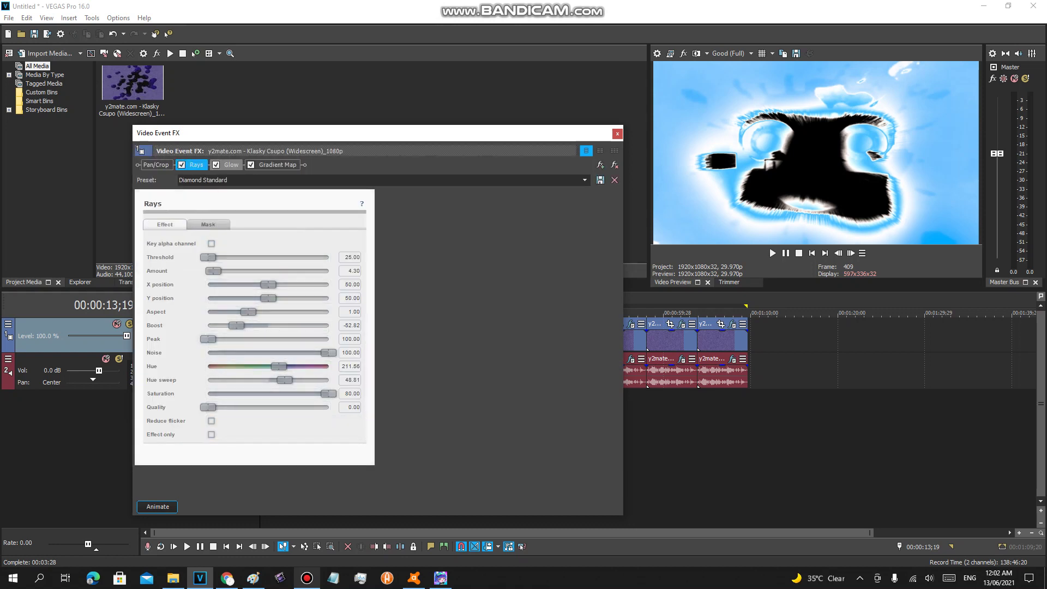
click(231, 164)
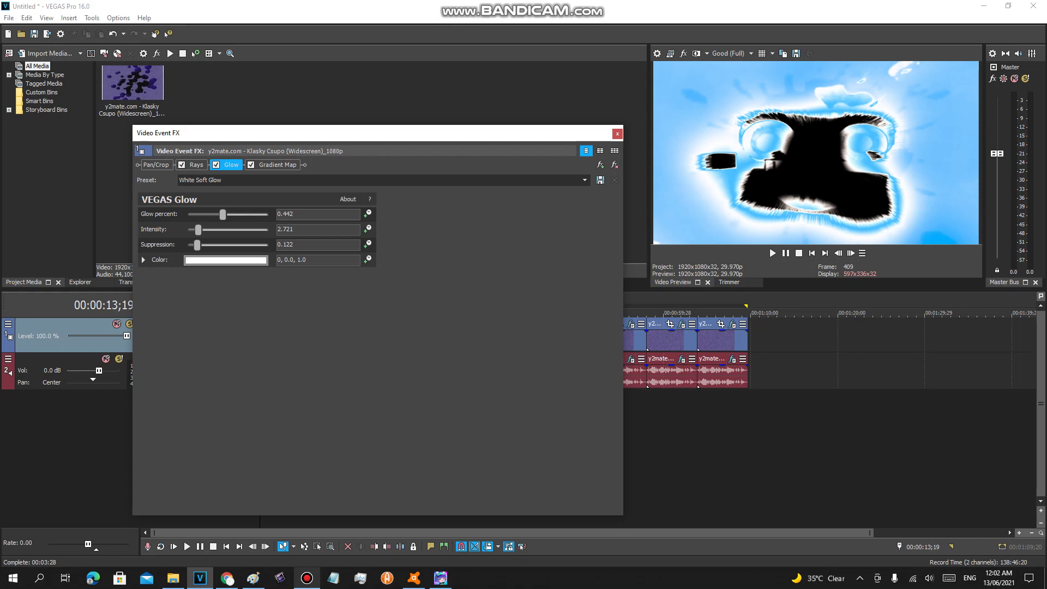
Step: Inspect each colour point of the third clip's Gradient Map and the Vocodex settings on its audio
click(275, 164)
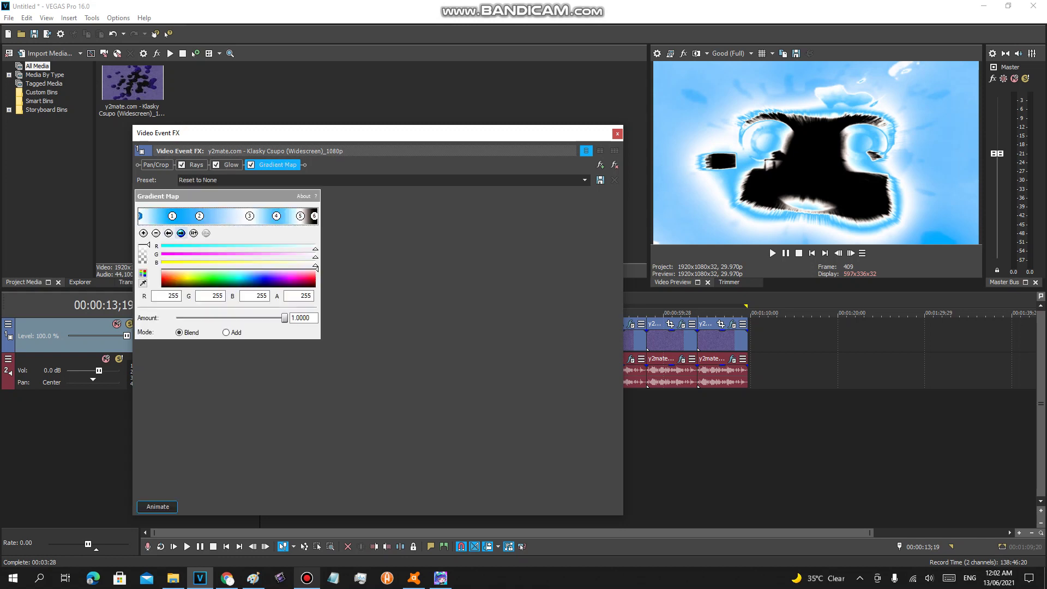
click(172, 215)
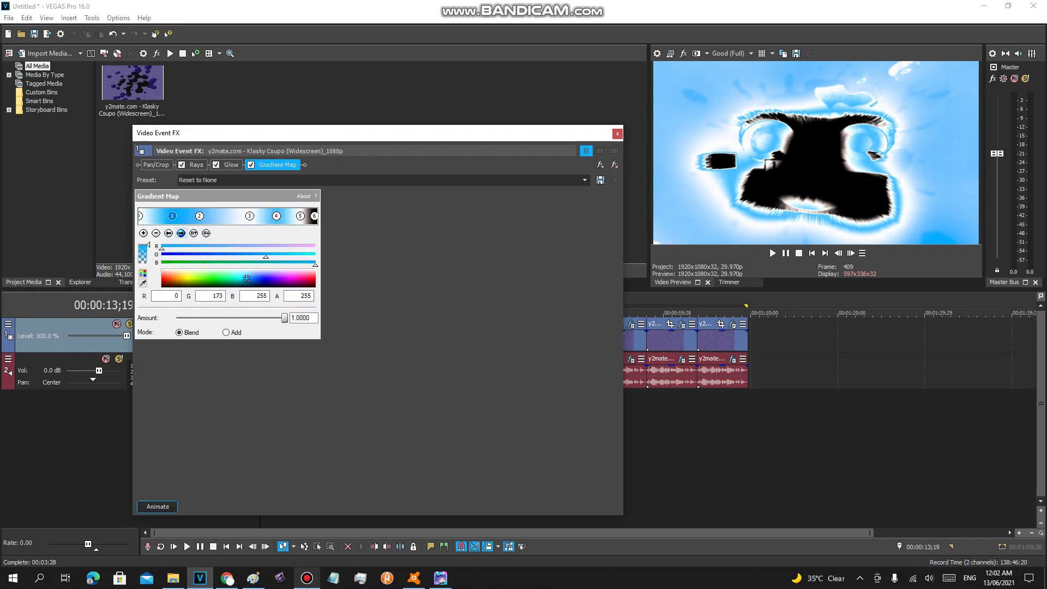
click(181, 233)
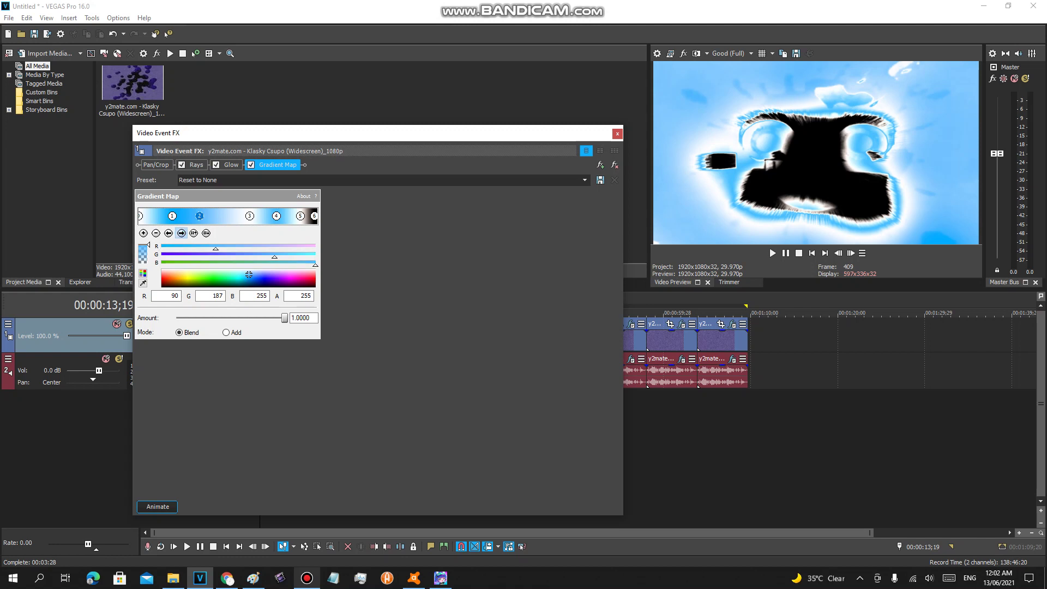
click(250, 215)
click(181, 233)
click(182, 233)
click(181, 232)
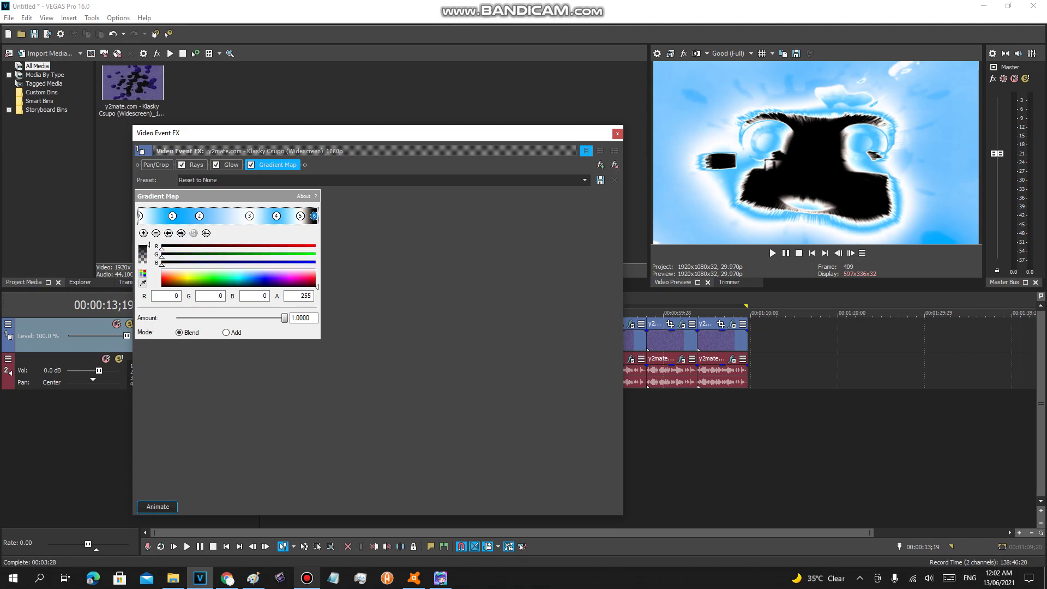
click(617, 134)
click(277, 359)
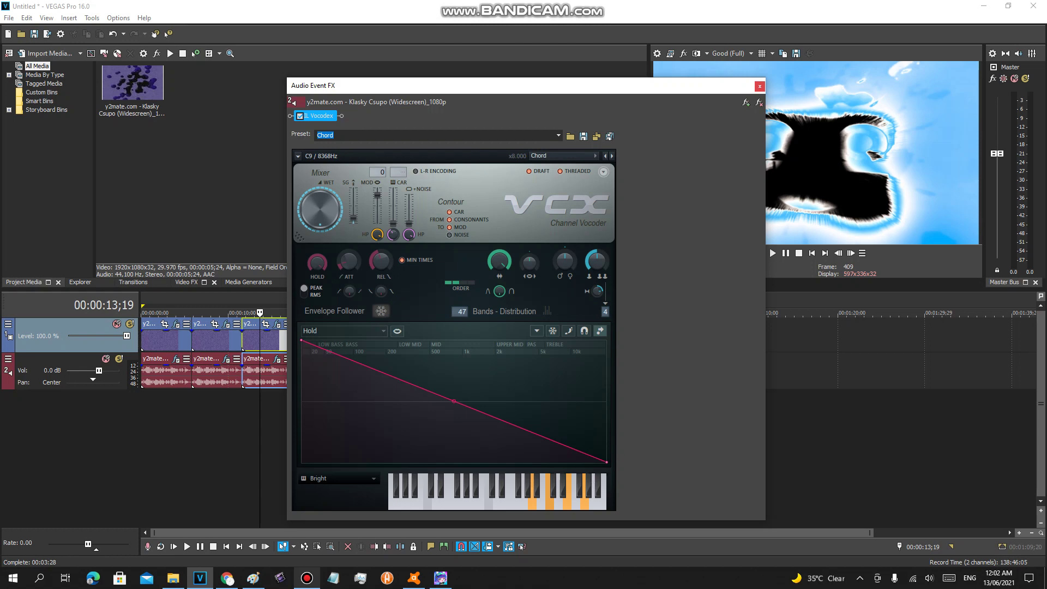
click(759, 86)
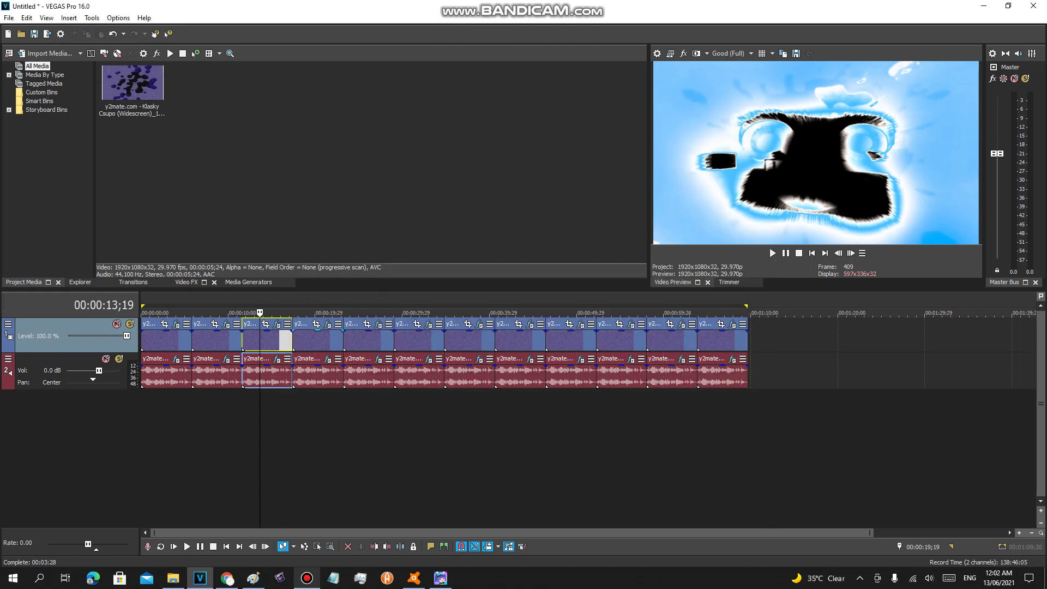
Step: Examine the fourth clip's TV Simulator and Unsharp Mask settings and the colour points of its Gradient Map
click(314, 338)
click(328, 324)
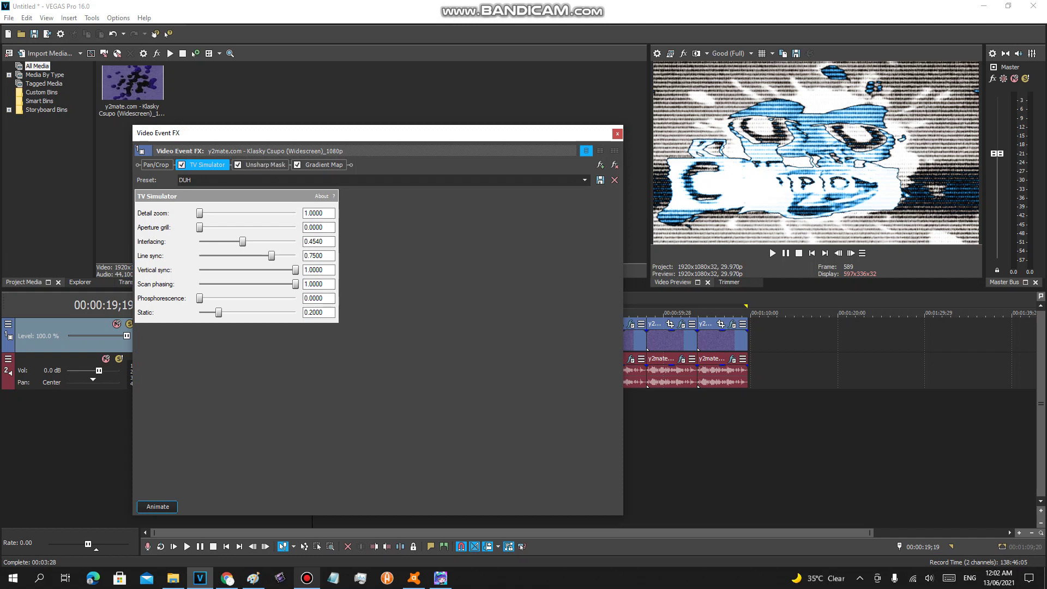
click(266, 165)
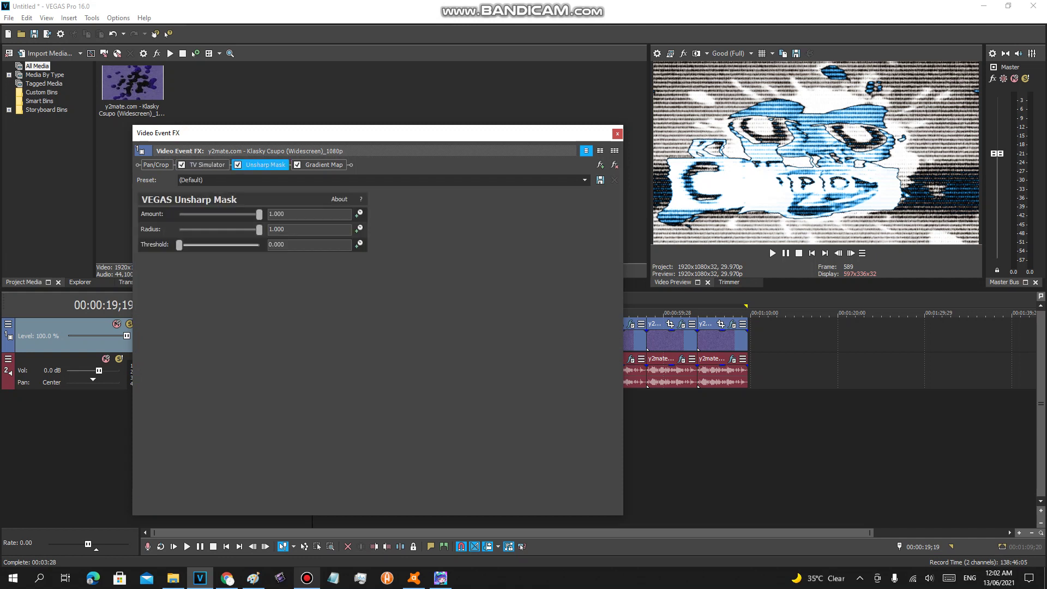
click(324, 165)
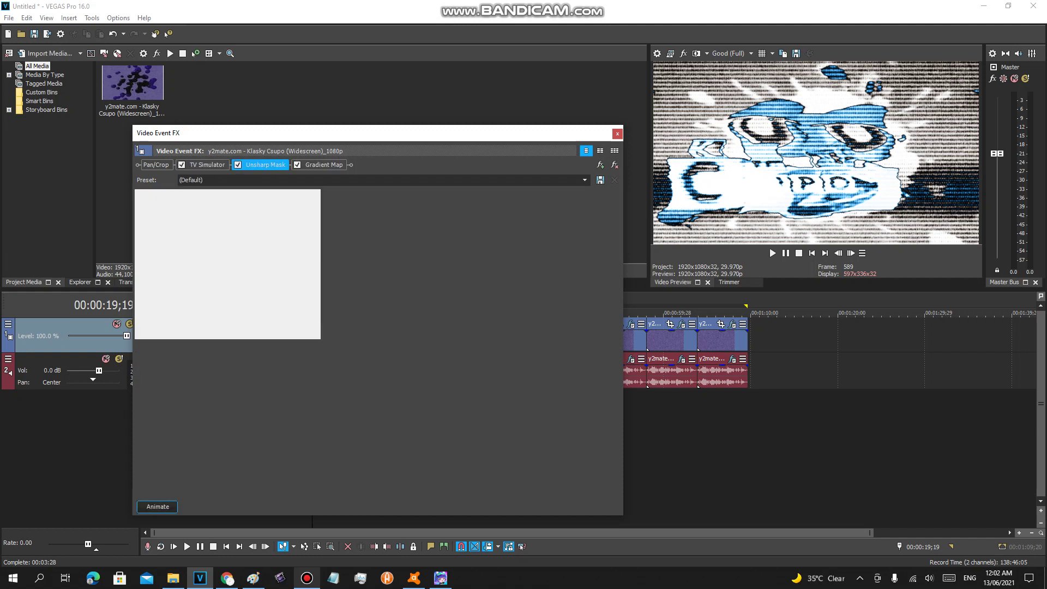
click(181, 233)
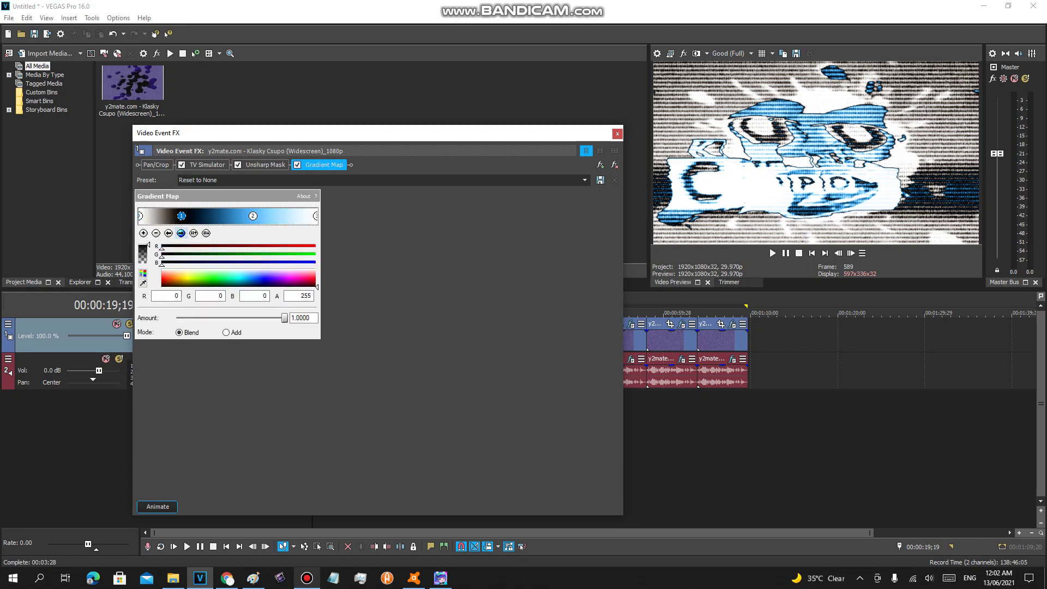
click(181, 232)
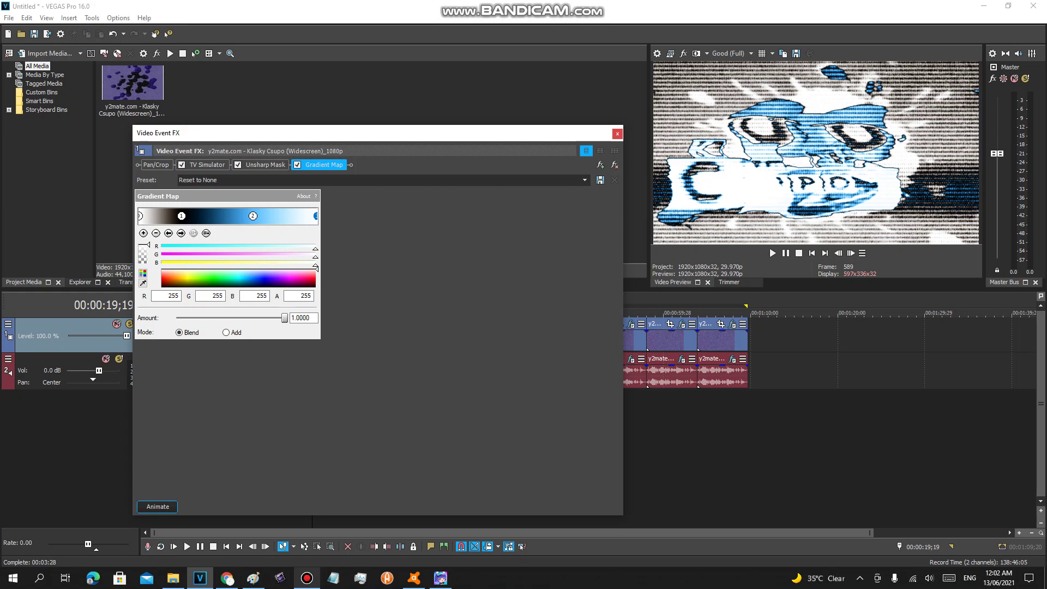
click(617, 133)
Step: Examine the fourth clip's audio effects: both ExpressFX Chorus instances, Pitch Shift and IL Vocodex
click(329, 363)
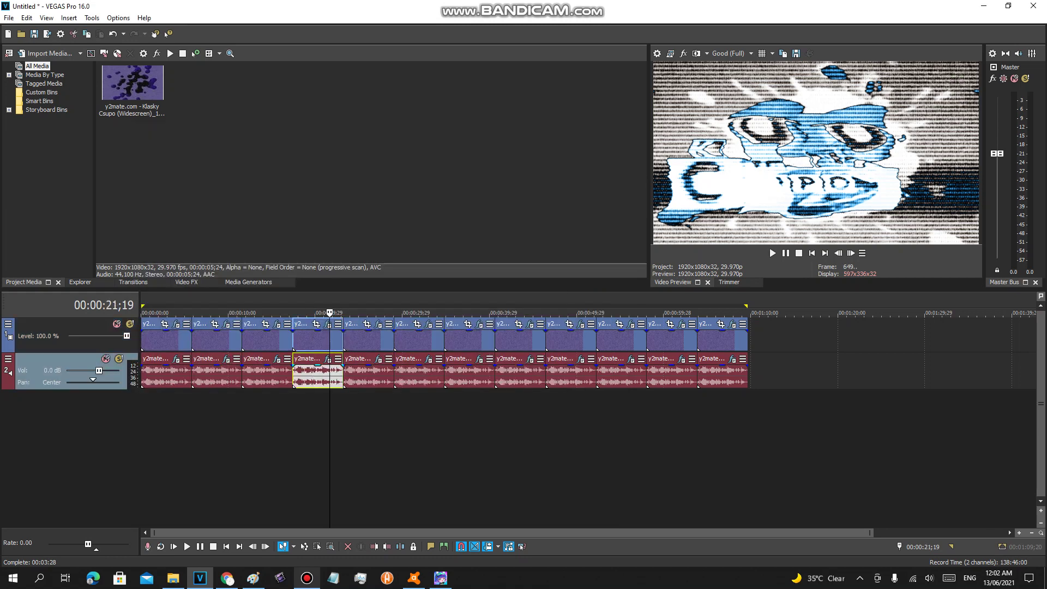
click(327, 358)
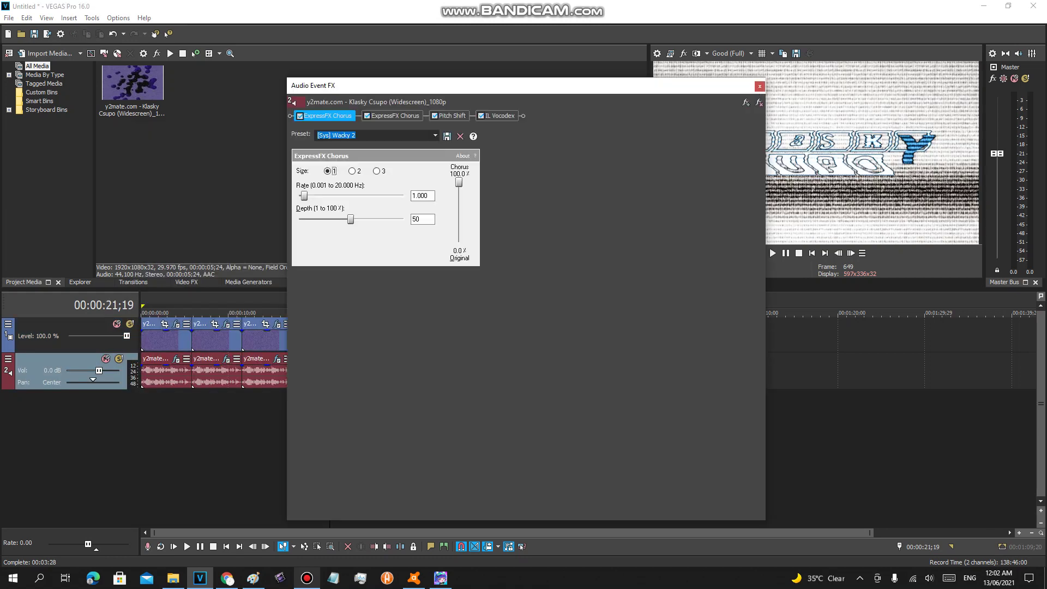
click(395, 116)
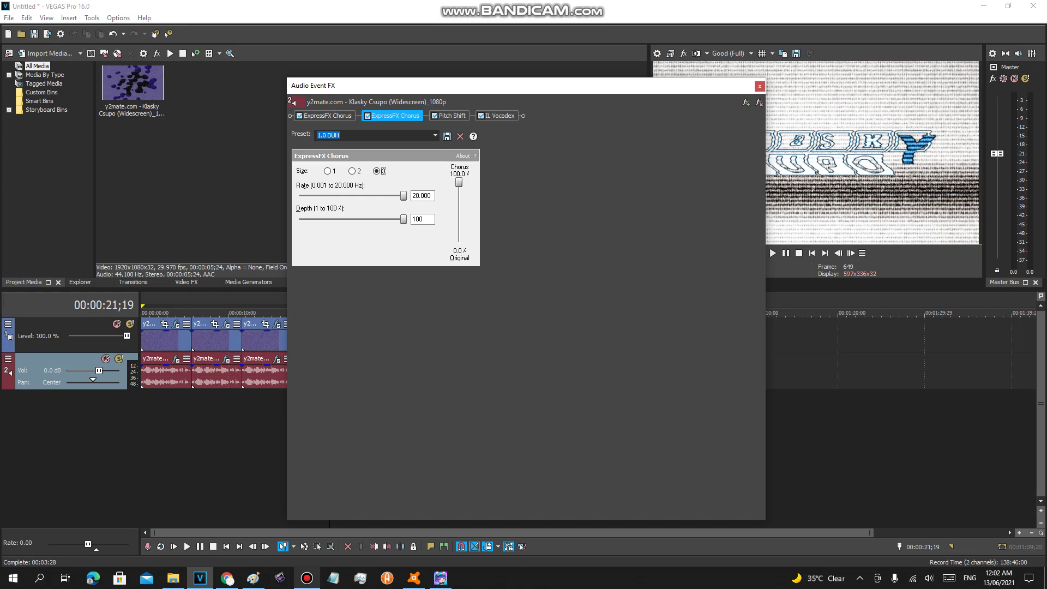
click(451, 116)
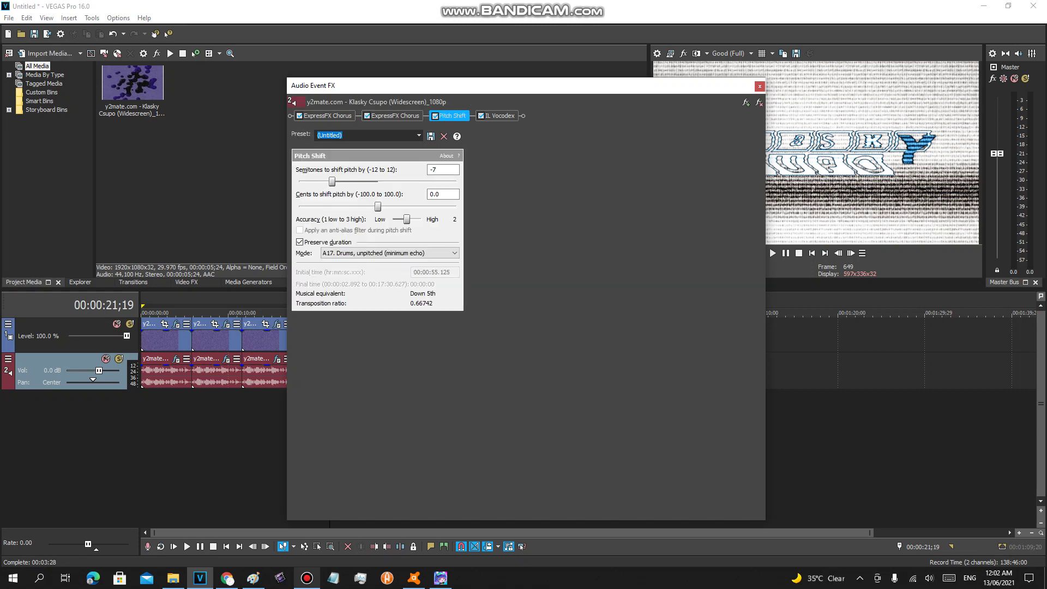
click(499, 116)
click(760, 86)
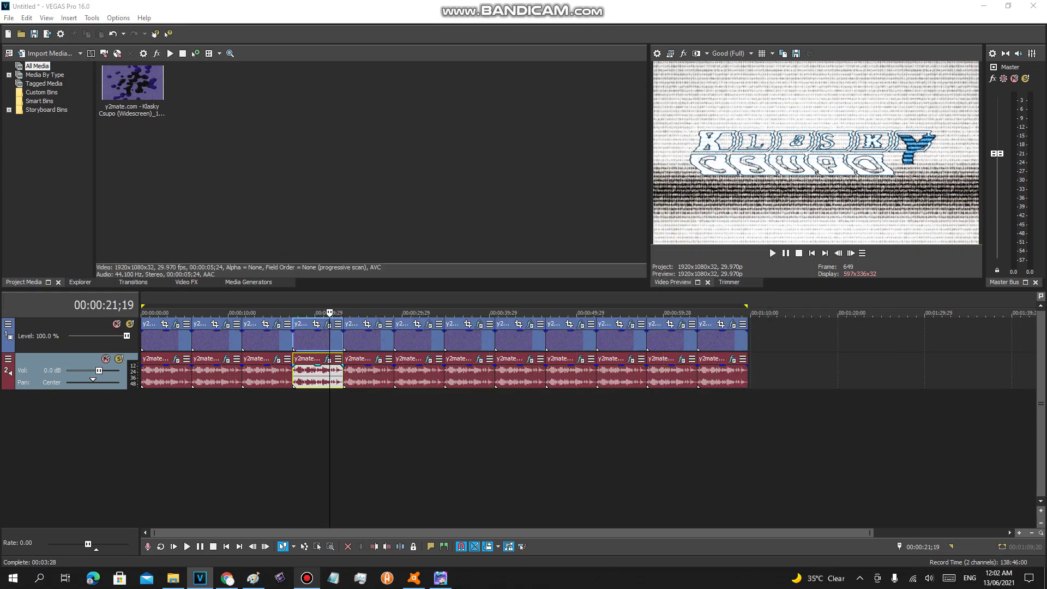
Step: Examine each colour point of the Gradient Map in the fifth clip's video effects
click(364, 339)
click(378, 325)
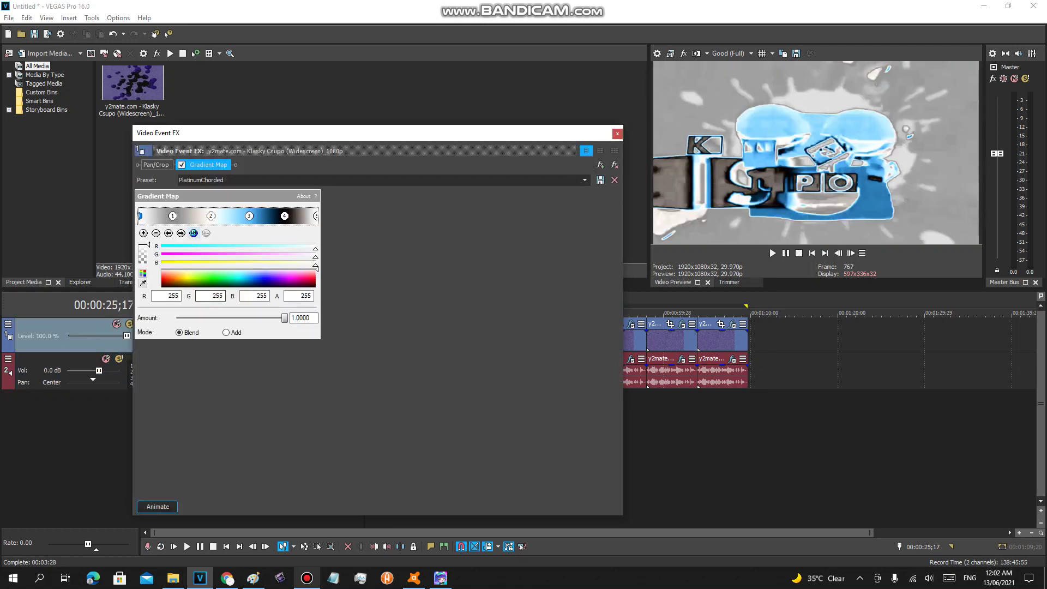
click(181, 233)
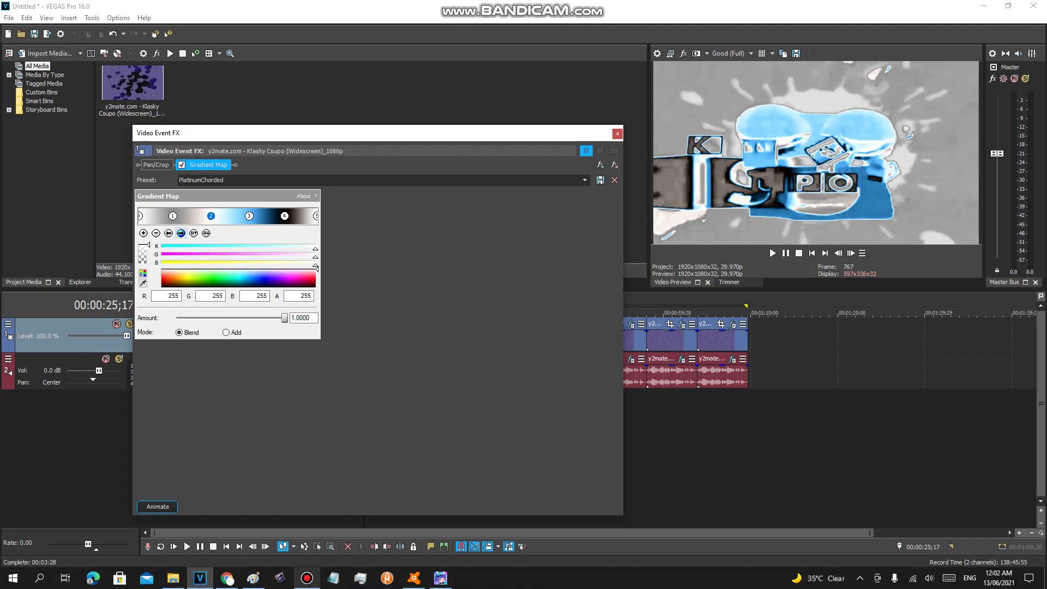
click(248, 217)
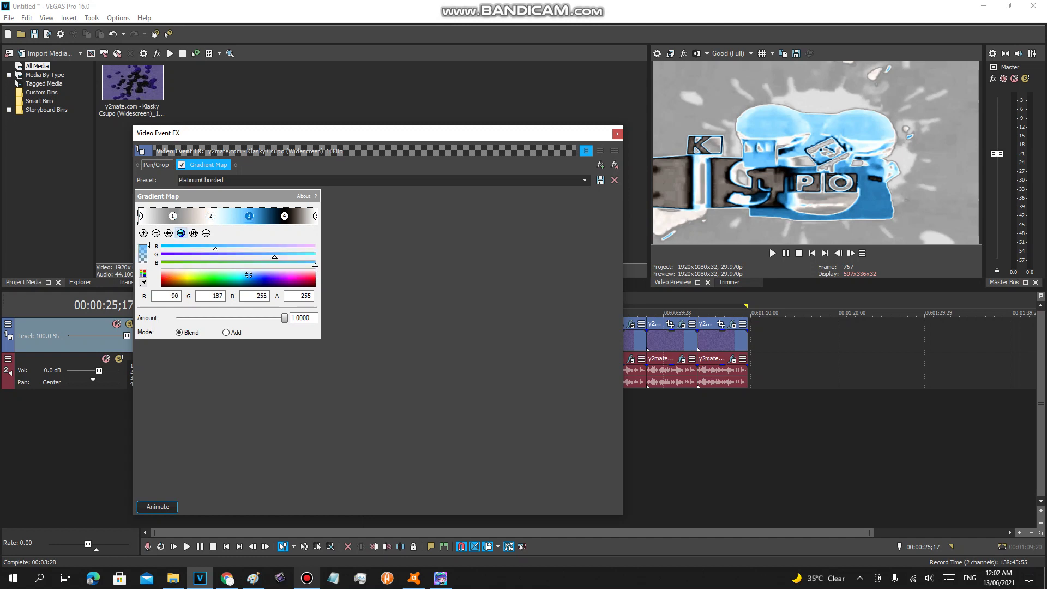
click(181, 233)
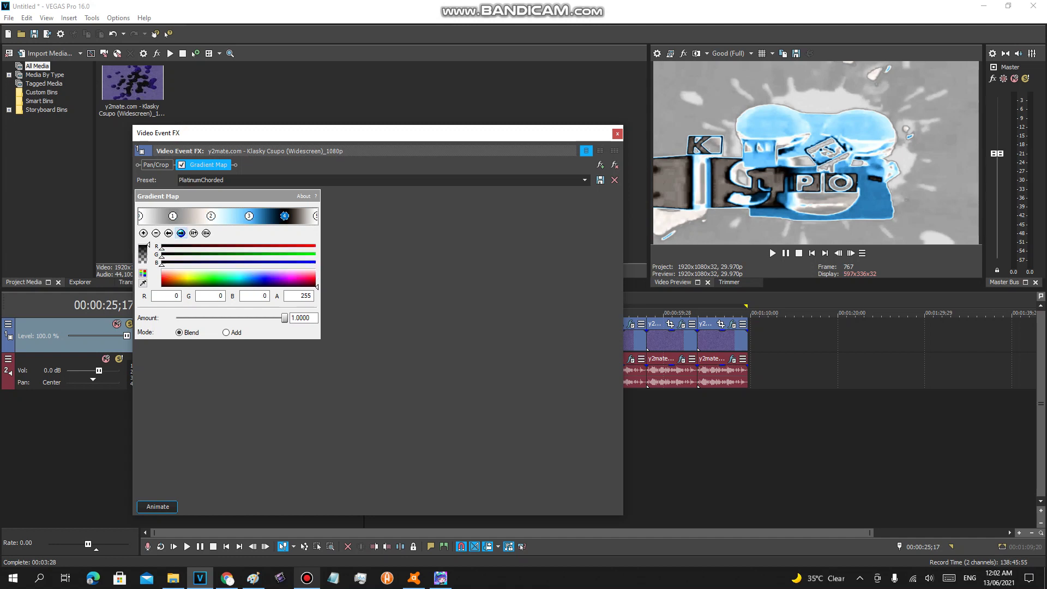
click(181, 232)
click(617, 133)
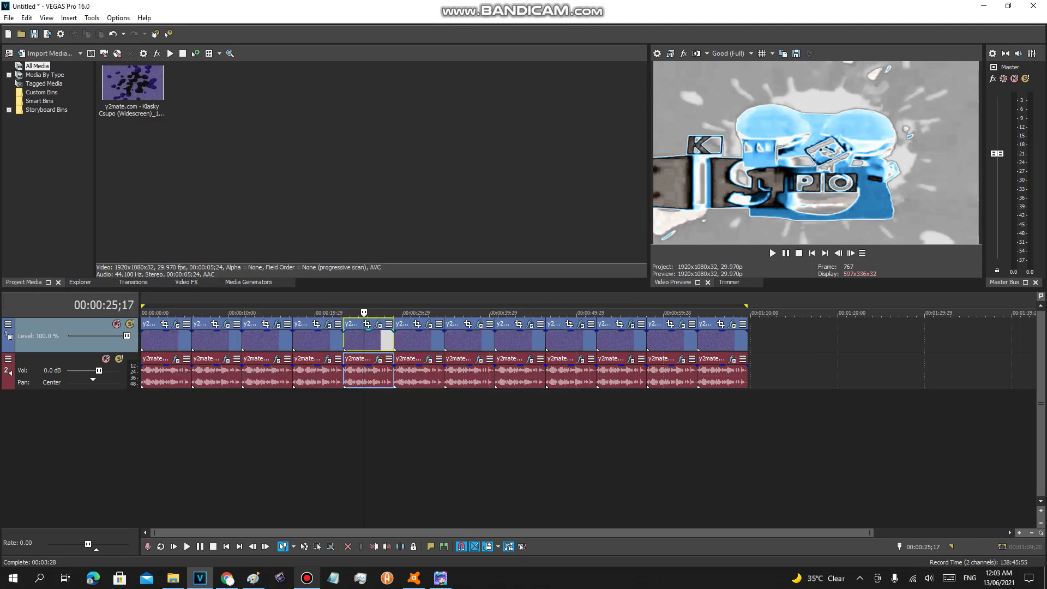
Step: Examine the colour points of the sixth clip's Gradient Map, and open its Starburst effect
click(408, 339)
click(428, 324)
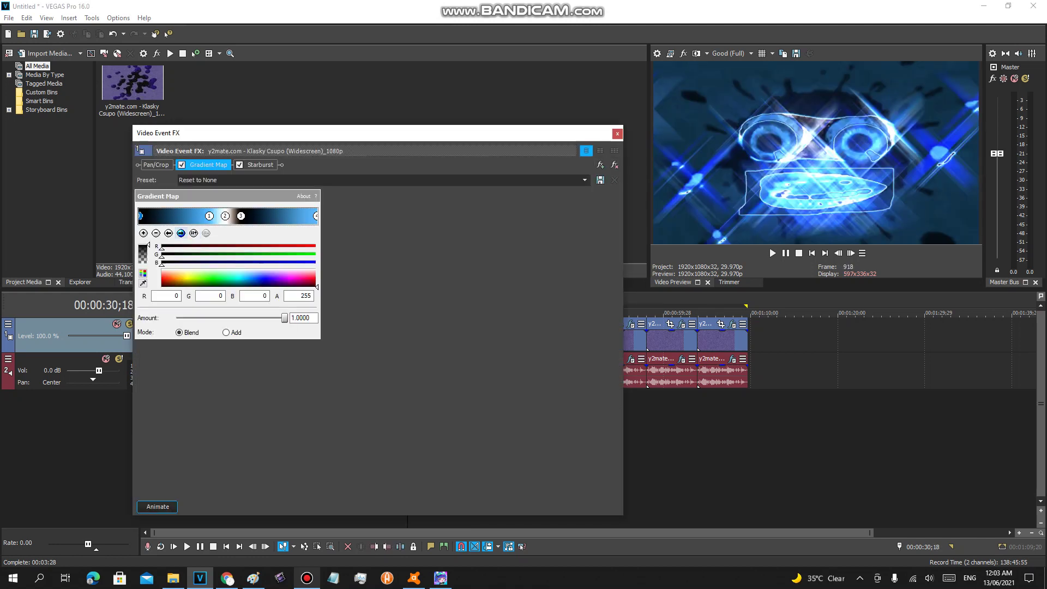
click(181, 233)
click(181, 233)
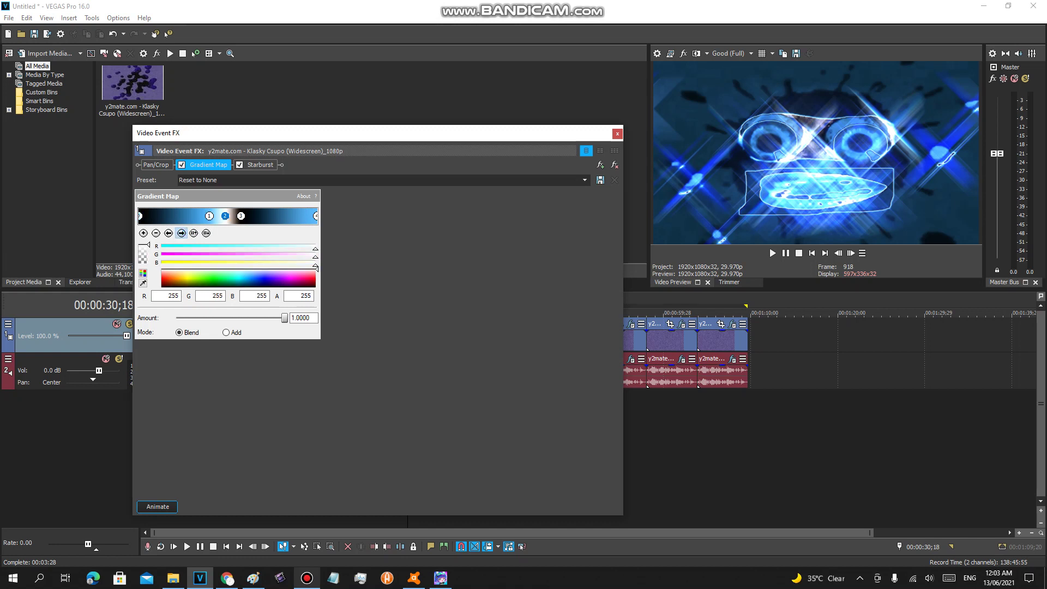
click(181, 233)
click(181, 233)
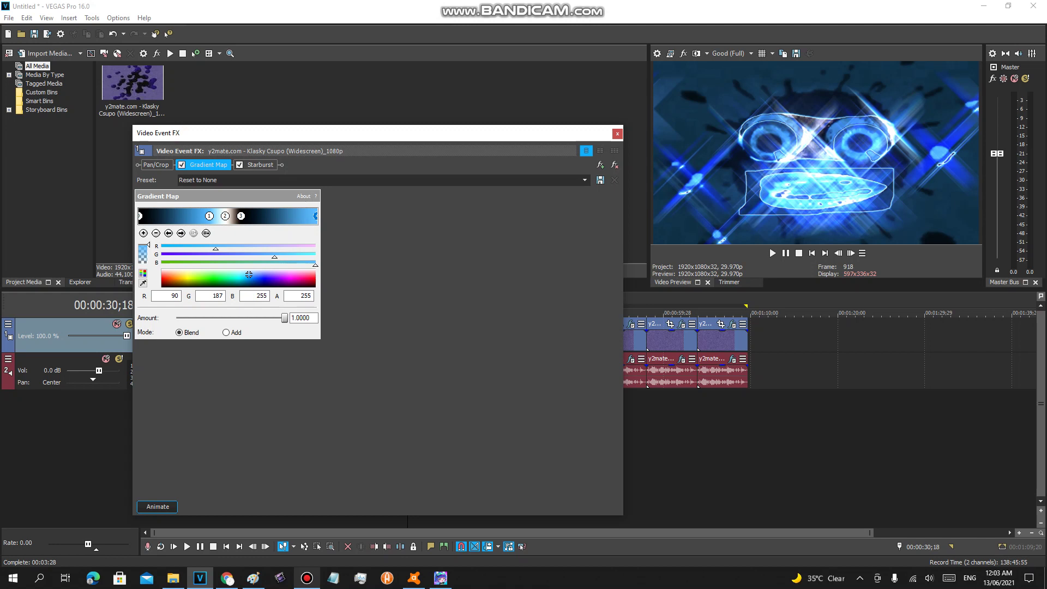
click(257, 164)
click(617, 133)
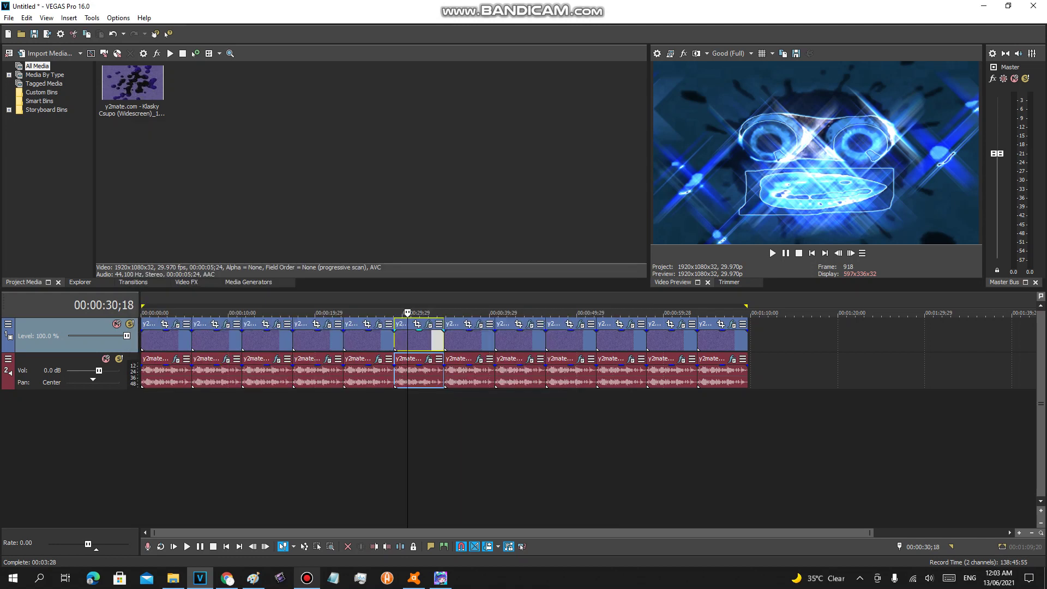
Step: Examine the IL Vocodex settings on the sixth clip's audio
click(429, 359)
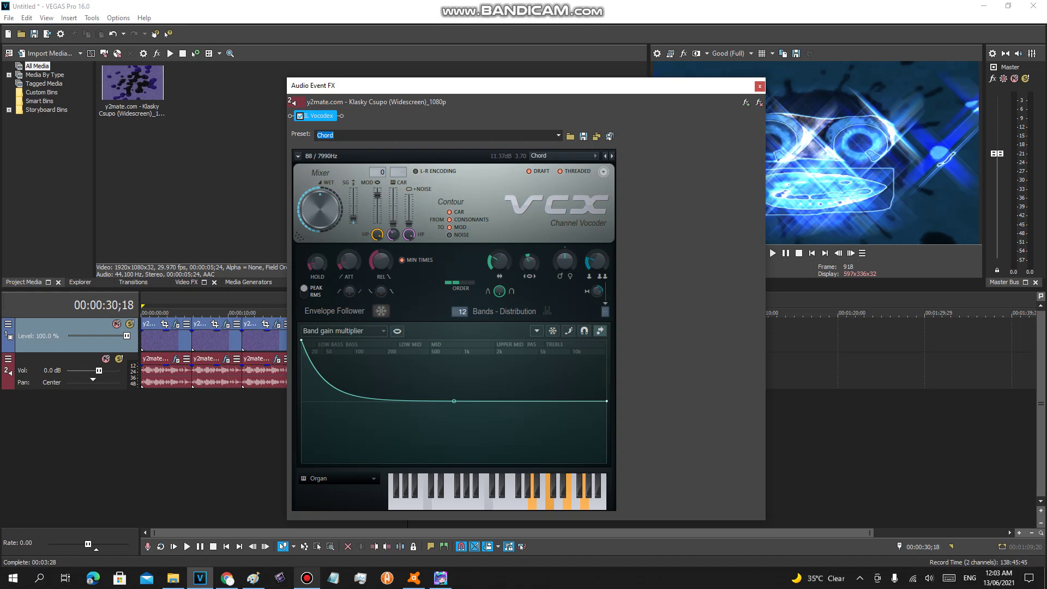
drag(355, 85, 236, 79)
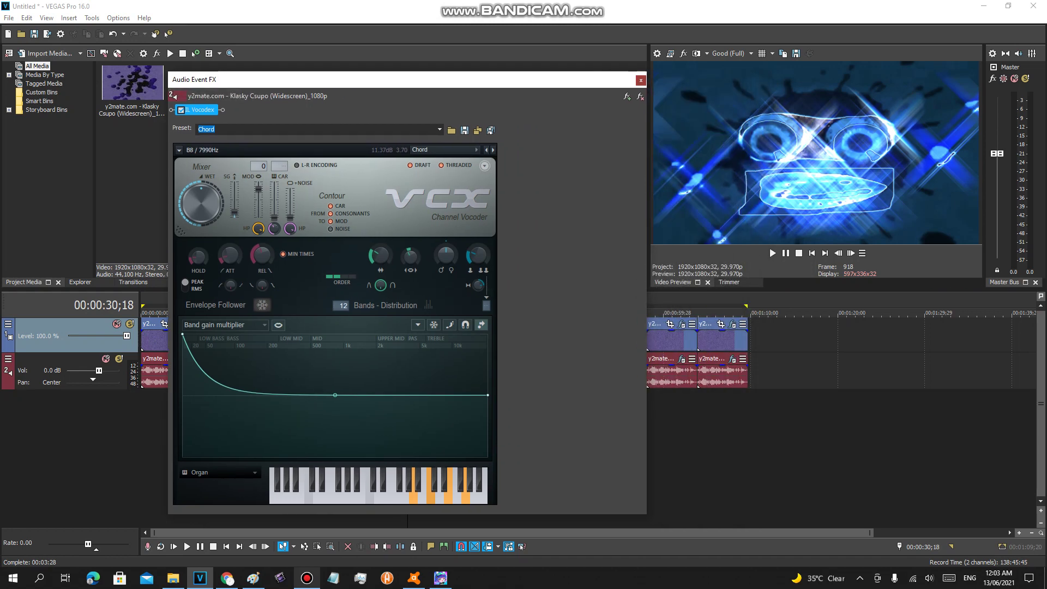
click(640, 80)
Step: Examine the NewBlue LE Light Rays and TV Simulator settings in the seventh clip's video effects
click(457, 341)
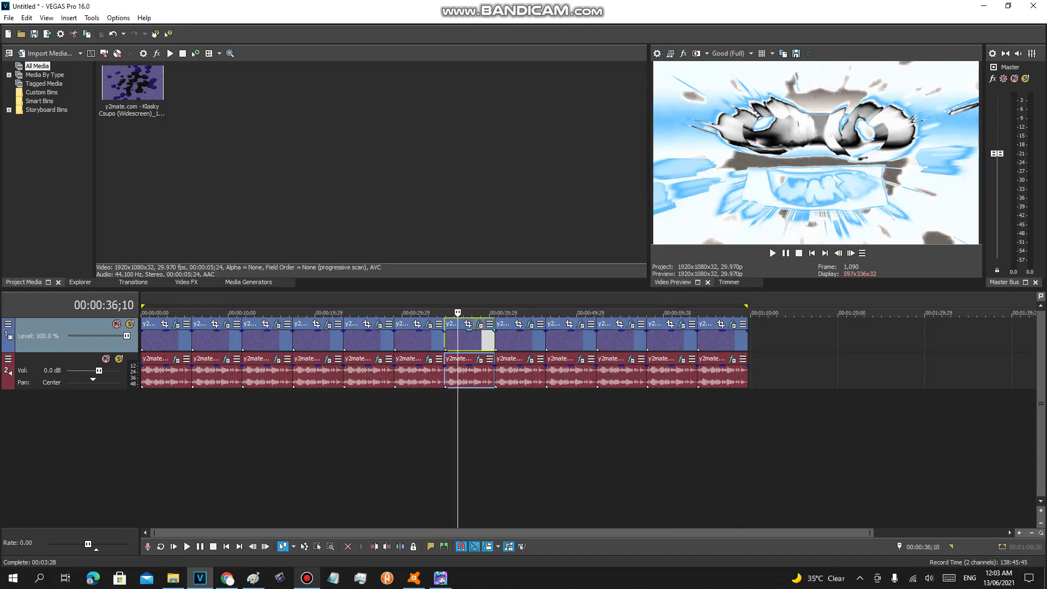
click(480, 324)
click(216, 165)
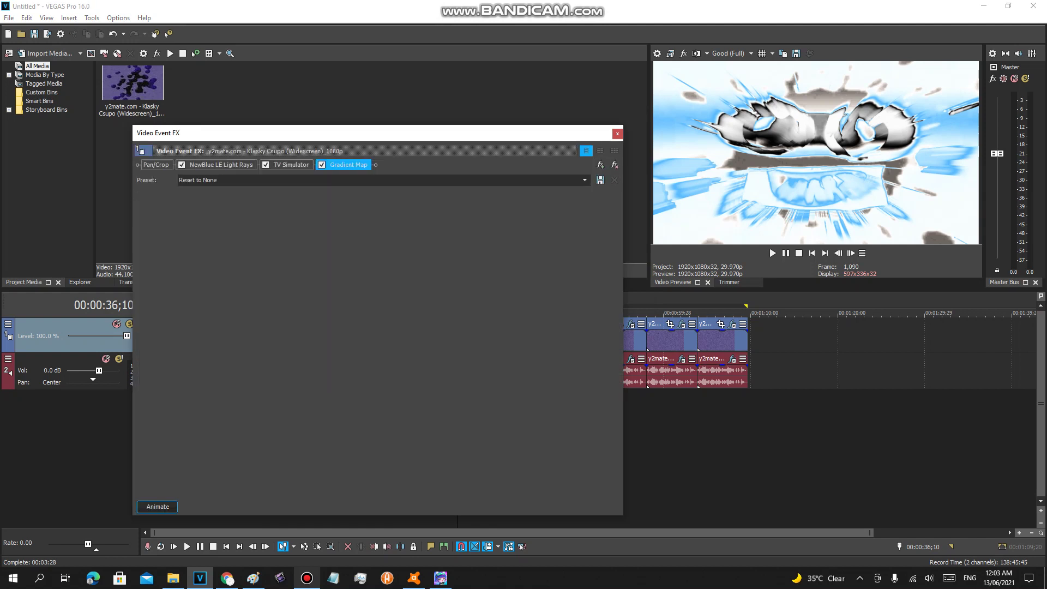
click(221, 165)
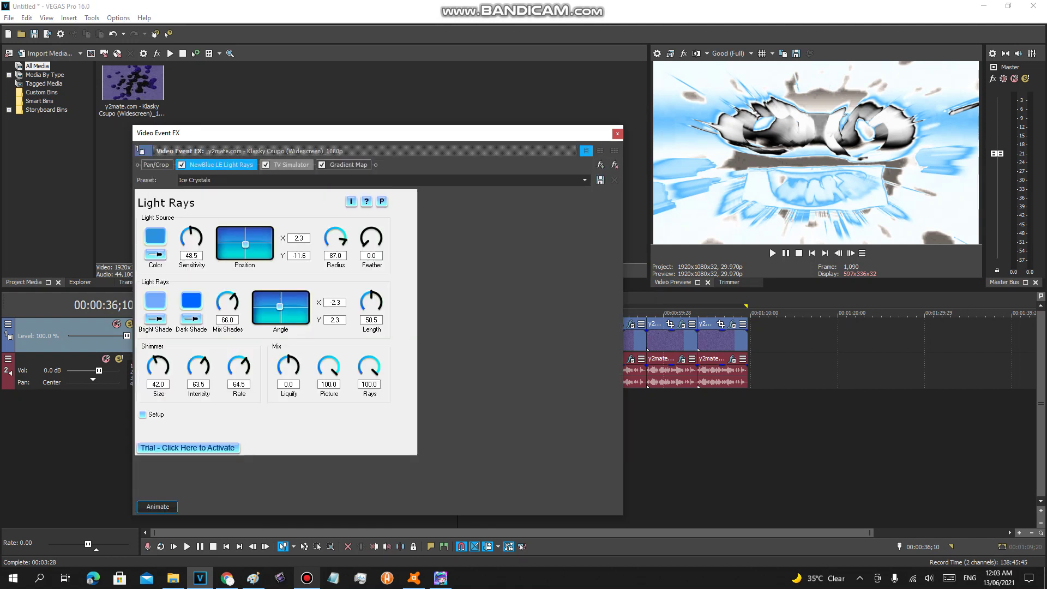
click(286, 164)
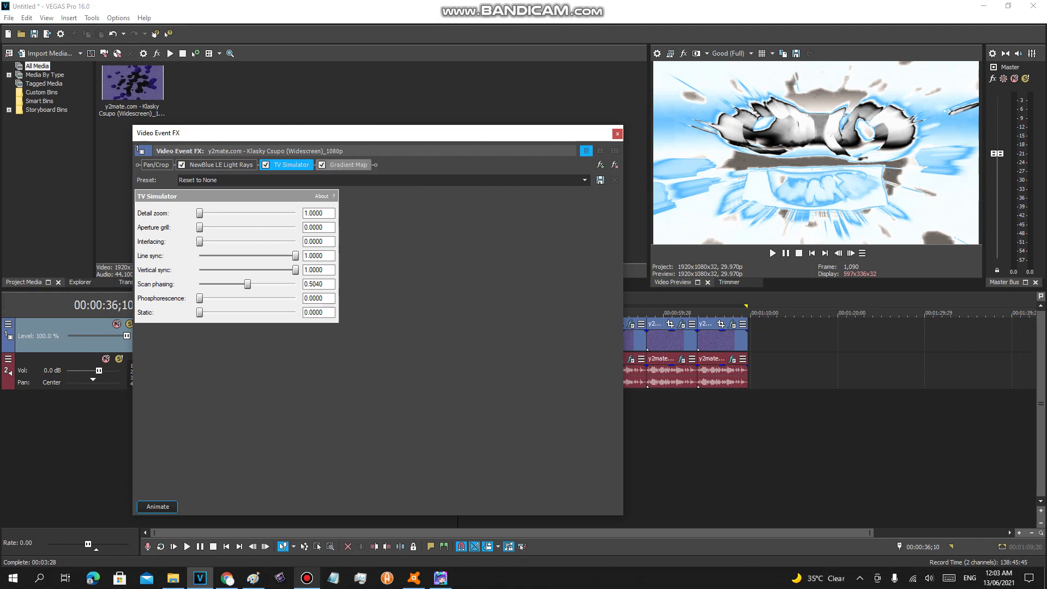
Step: Examine each colour point of the seventh clip's Gradient Map and the Vocodex settings on its audio
click(348, 165)
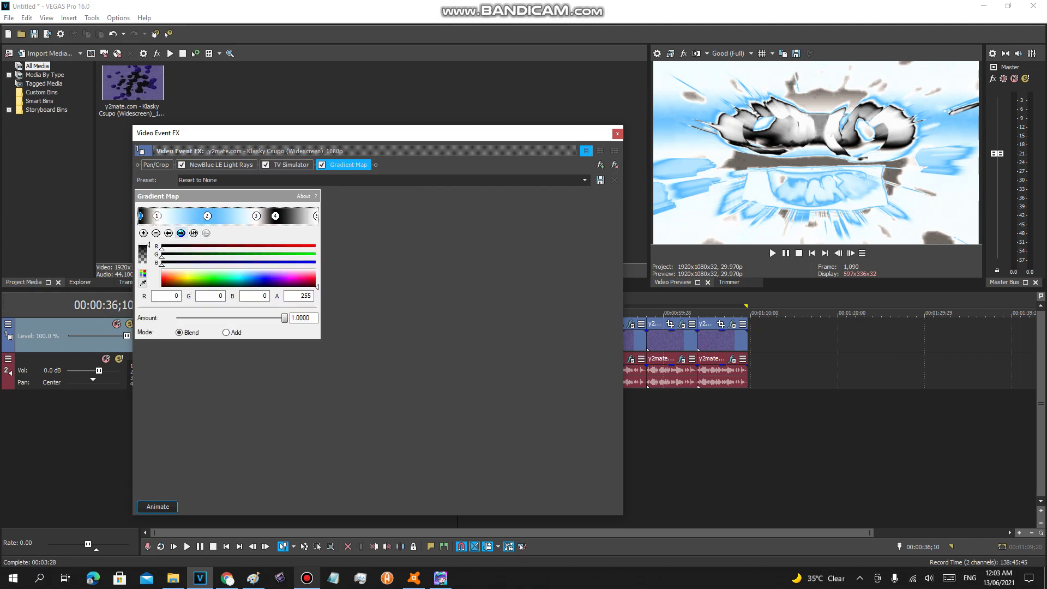
click(181, 233)
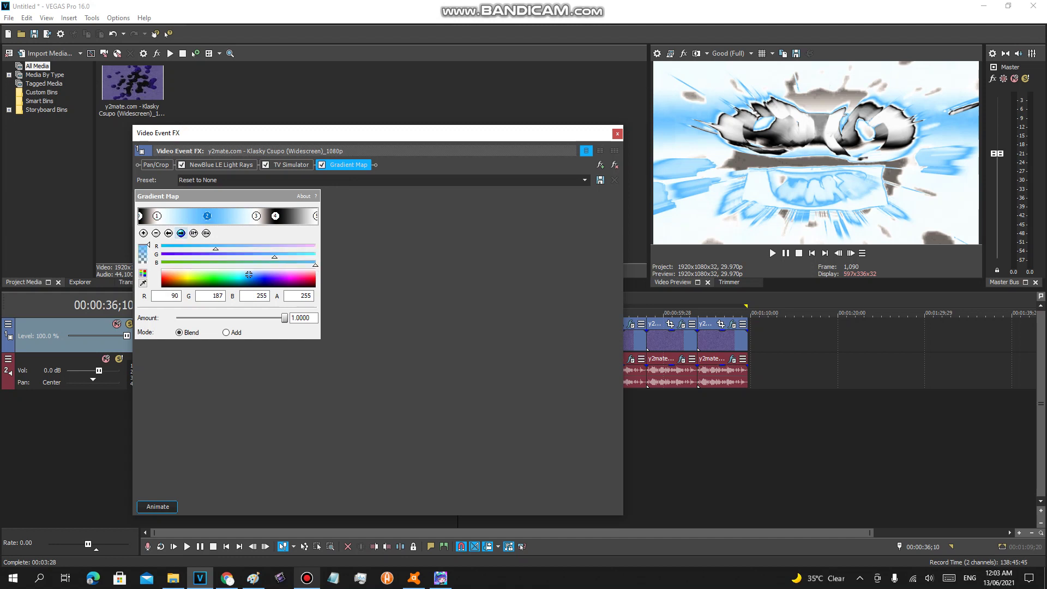
click(256, 216)
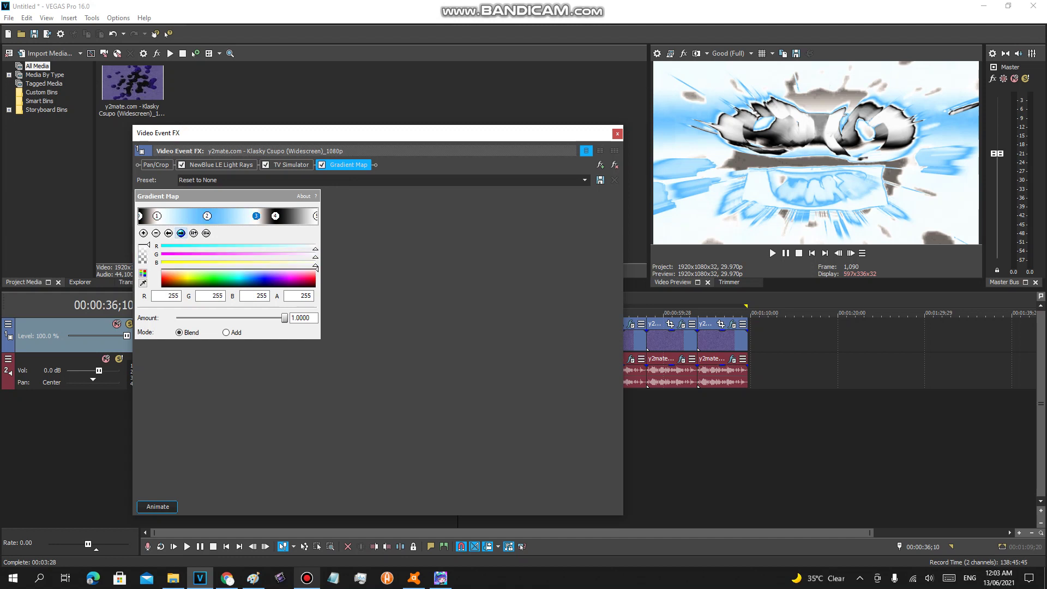
click(181, 233)
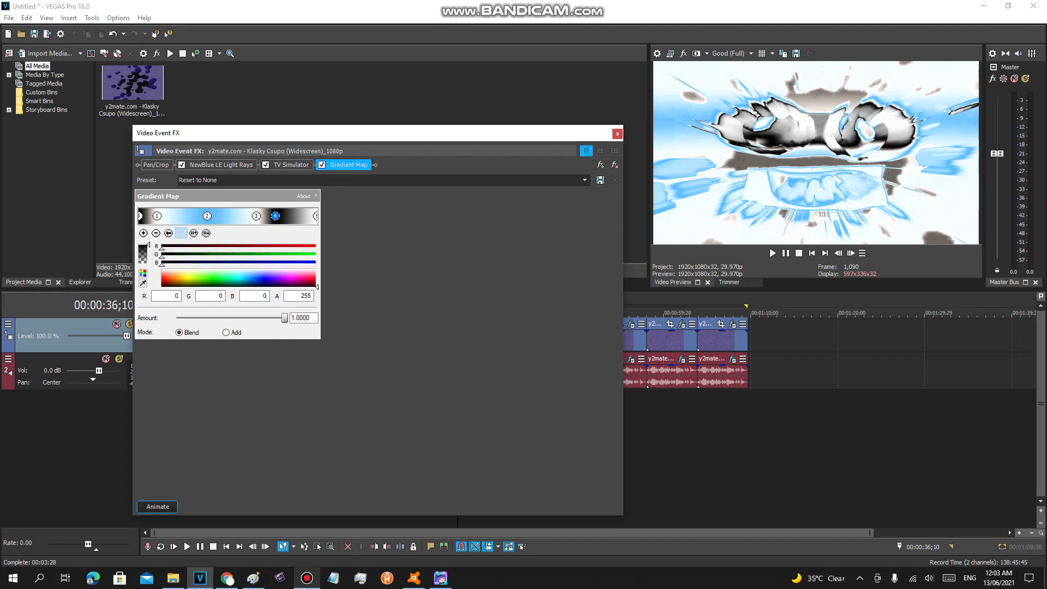
click(181, 233)
click(617, 134)
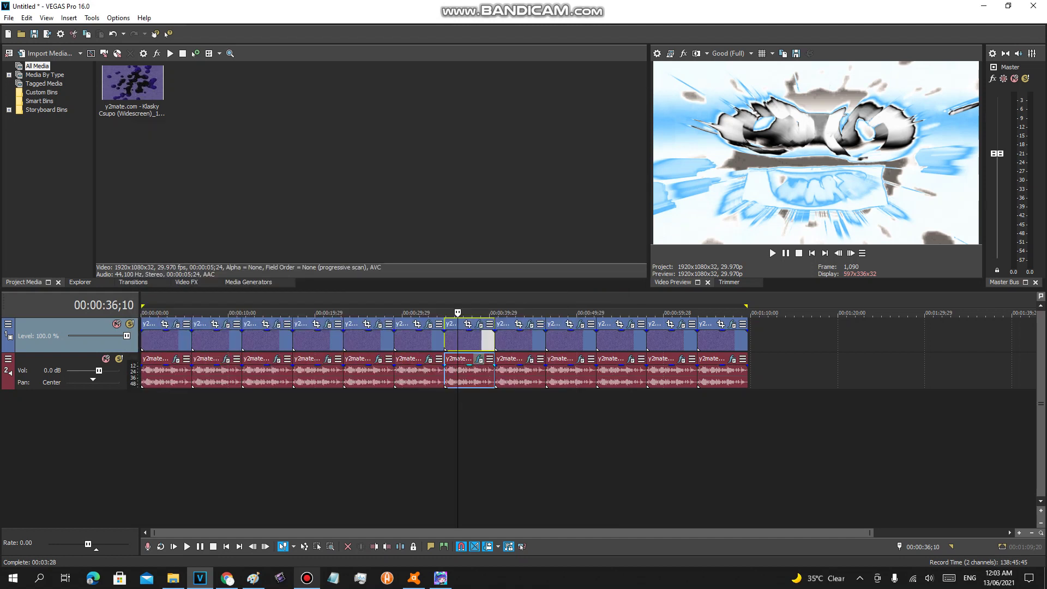
click(479, 358)
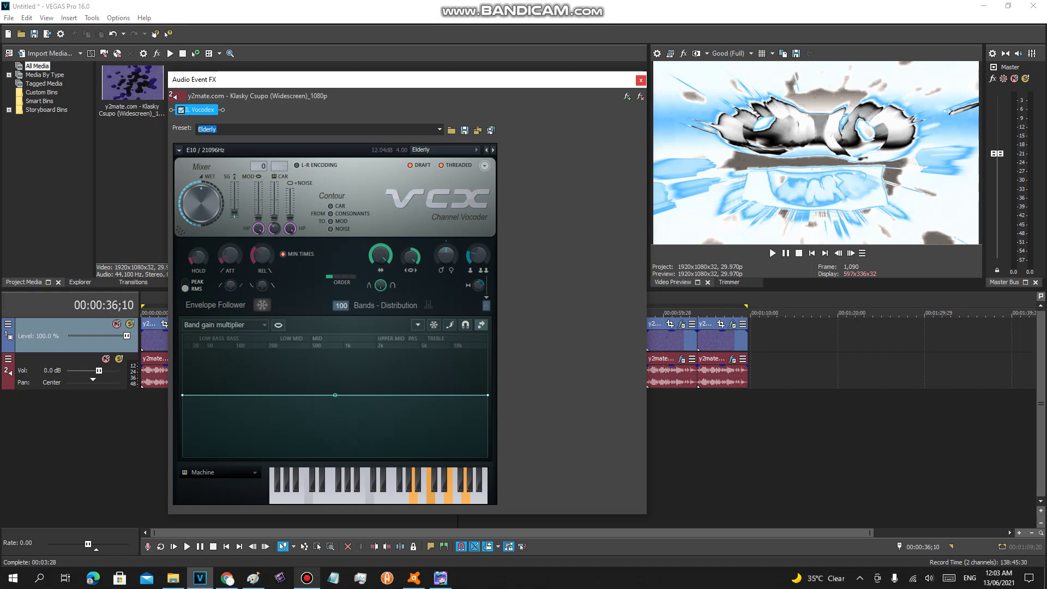
click(641, 80)
Step: Examine the Rays and NewBlue LE Starlight settings in the eighth clip's video effects
click(508, 338)
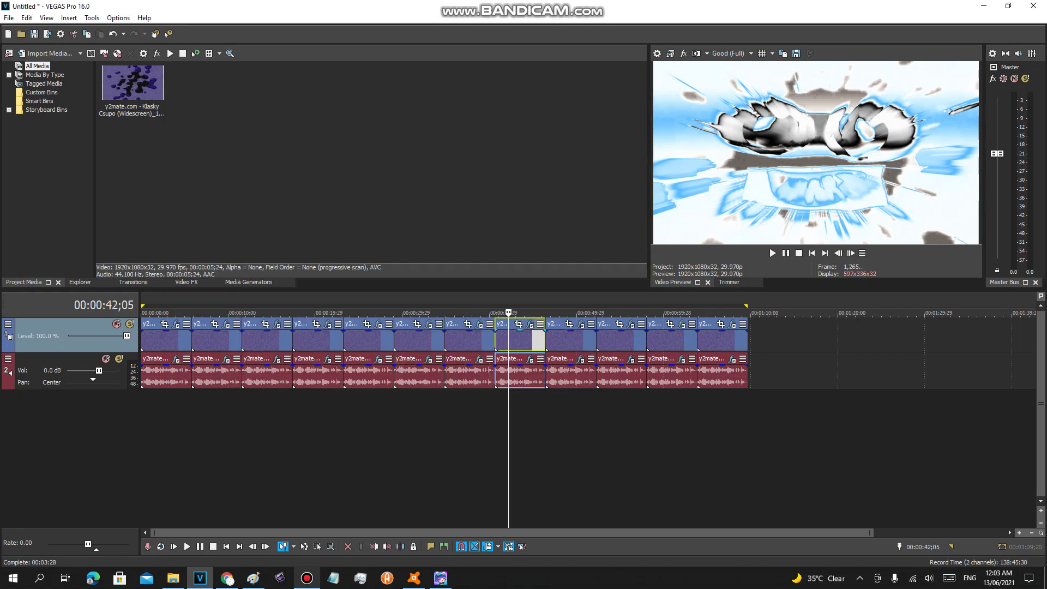
click(530, 324)
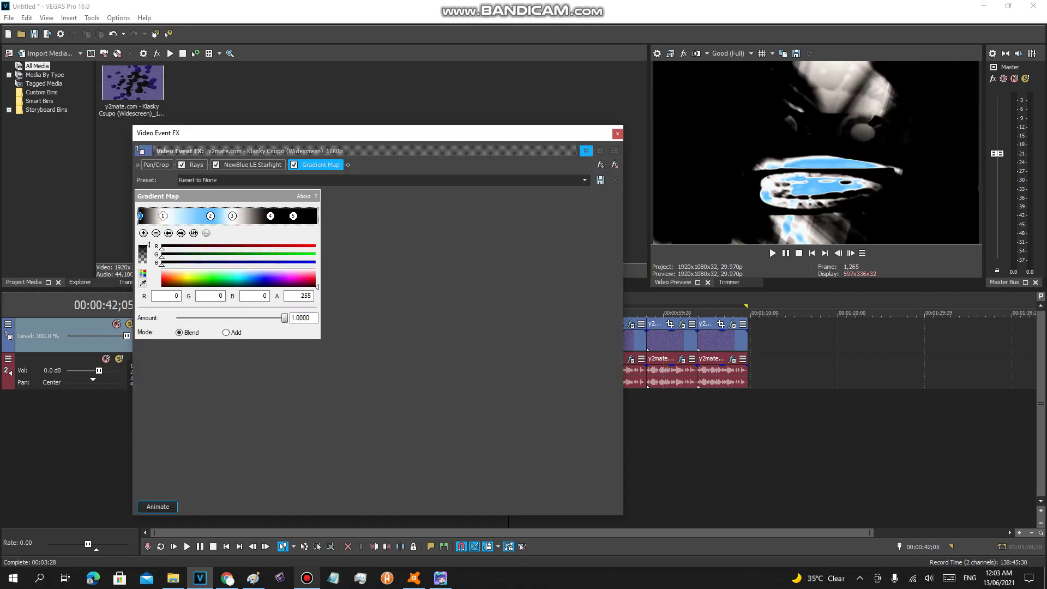
click(196, 164)
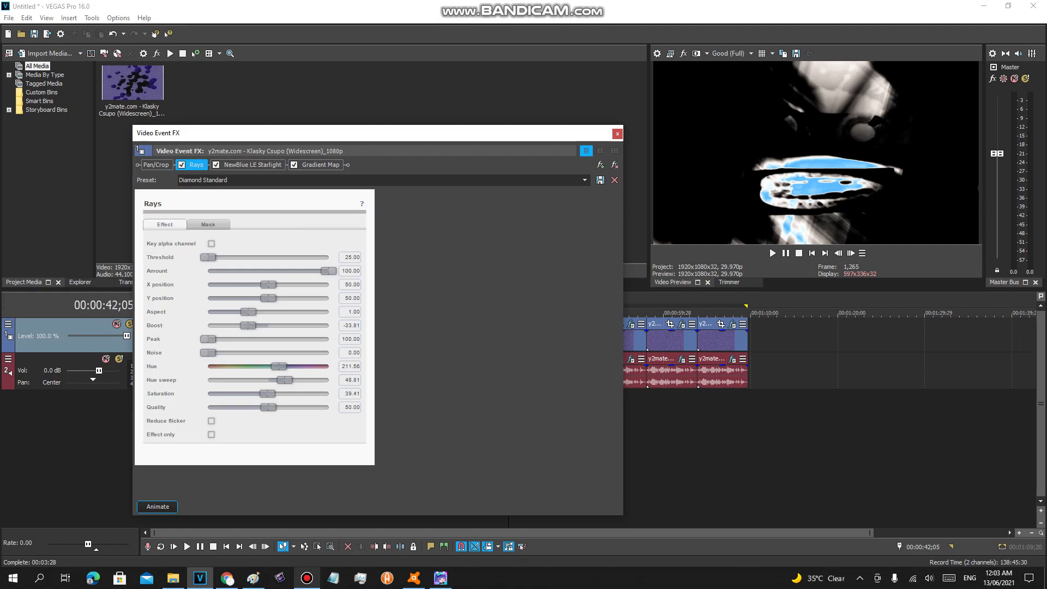
click(252, 165)
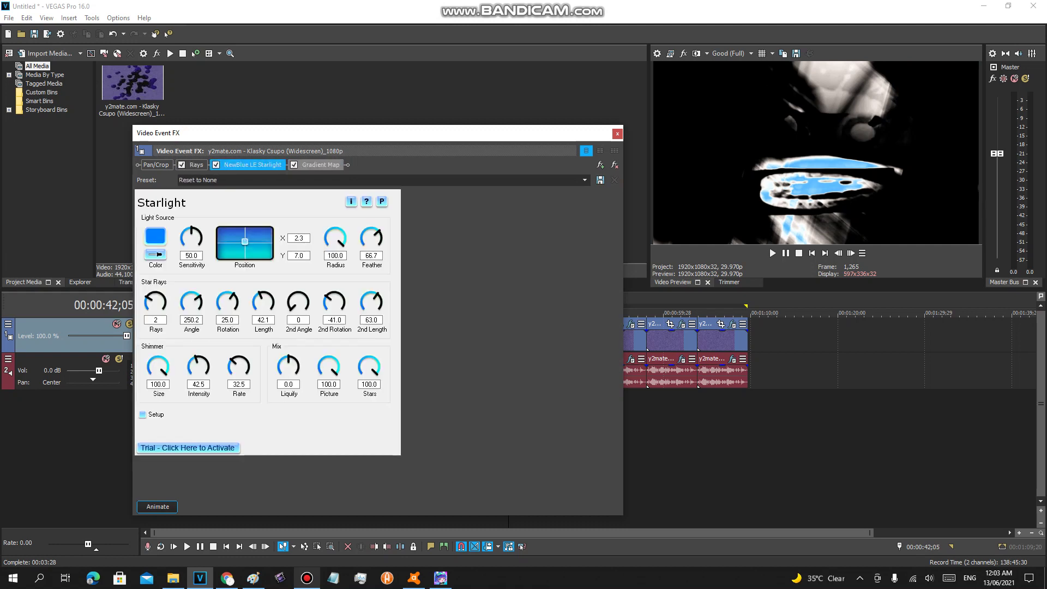
Step: Examine each colour point of the eighth clip's Gradient Map
click(321, 165)
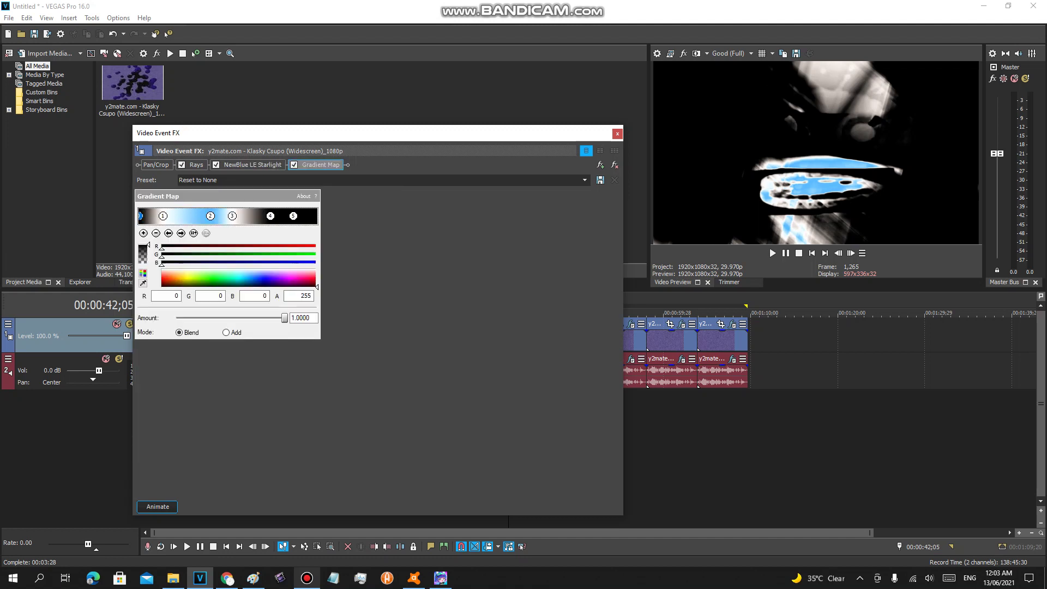
click(182, 233)
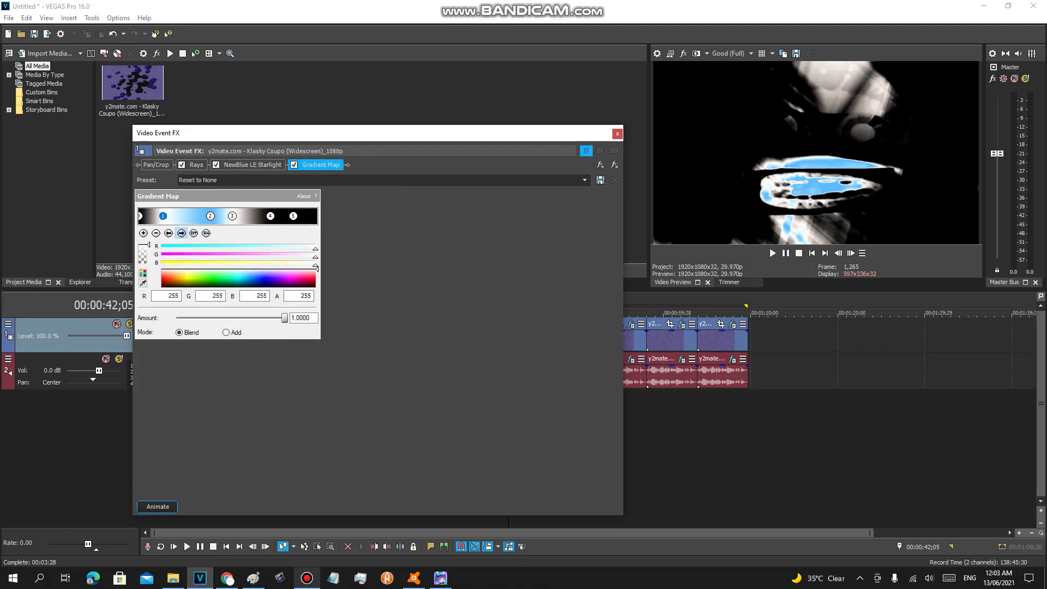
click(181, 233)
click(181, 233)
click(181, 233)
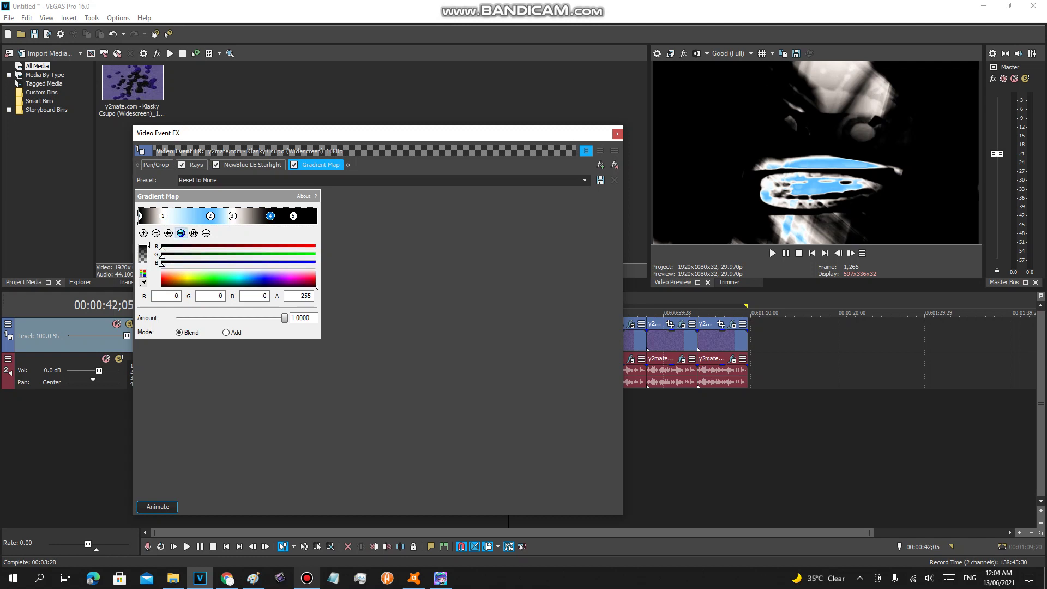
click(181, 233)
Step: Using Bandicam's screen drawing tools, circle the Gradient Map's fifth colour point in red and draw a red arrow pointing to it
click(622, 7)
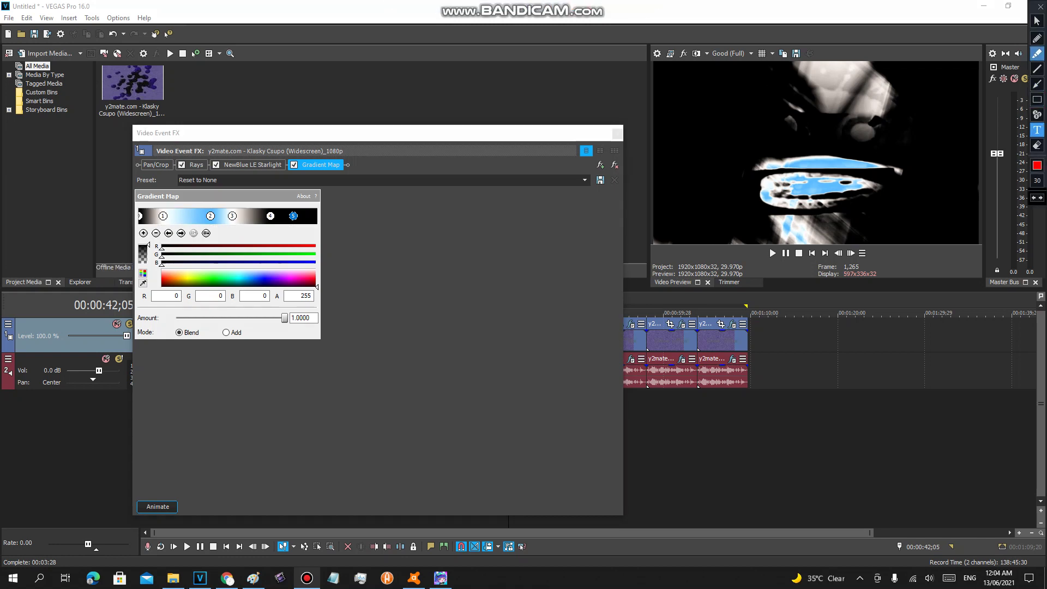
click(1037, 38)
mouse_move(296, 205)
mouse_down()
mouse_move(280, 222)
mouse_move(306, 211)
mouse_up()
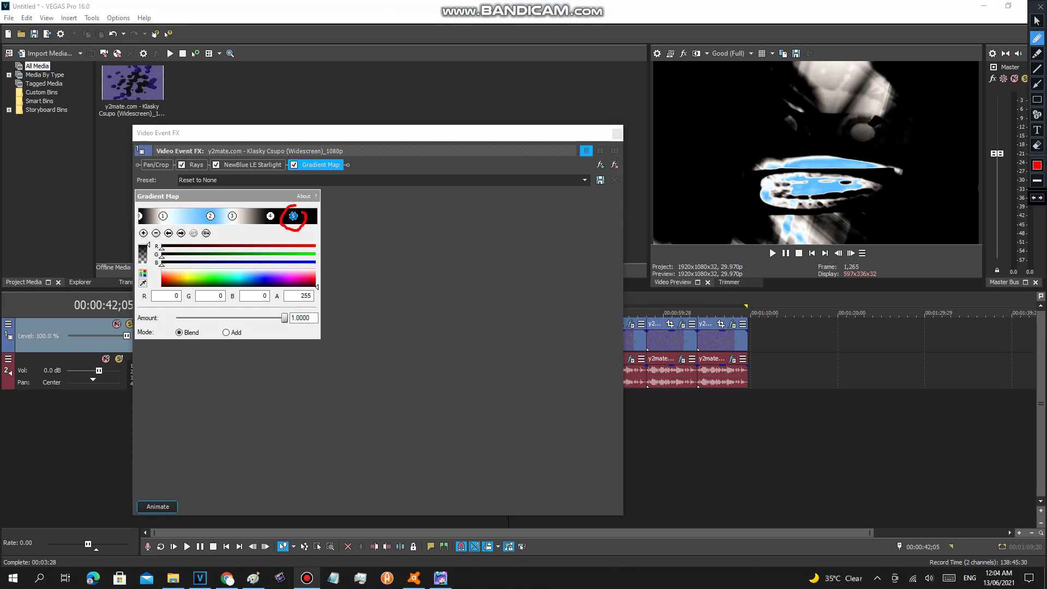
click(1037, 83)
drag(336, 245, 310, 233)
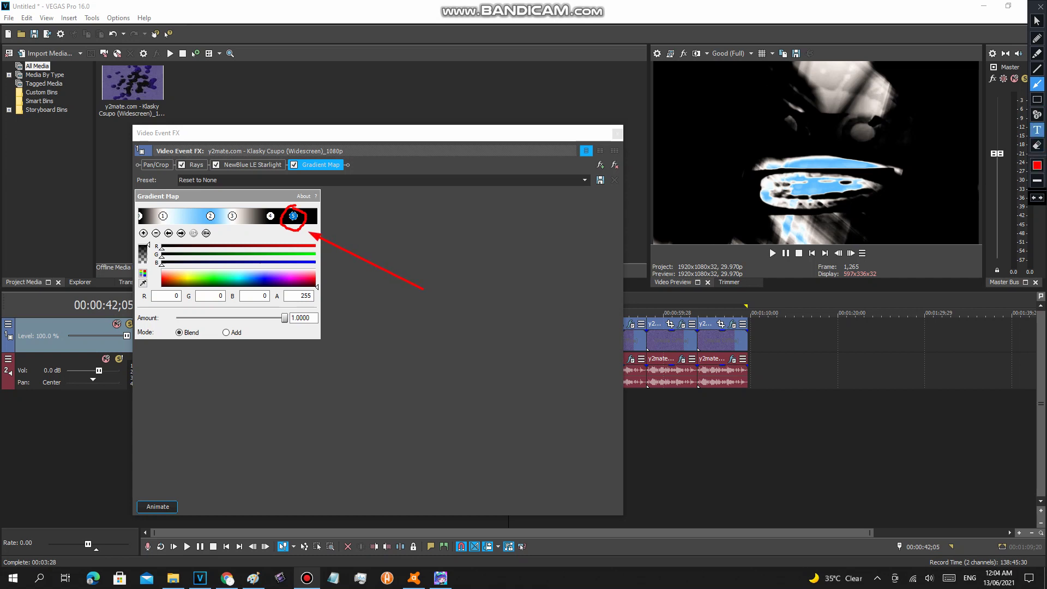
Step: Add the red on-screen text "The gradient map is the same thing of spot 4" beside the arrow, then close the drawing tools and the effects window
click(1037, 130)
click(434, 310)
text(The )
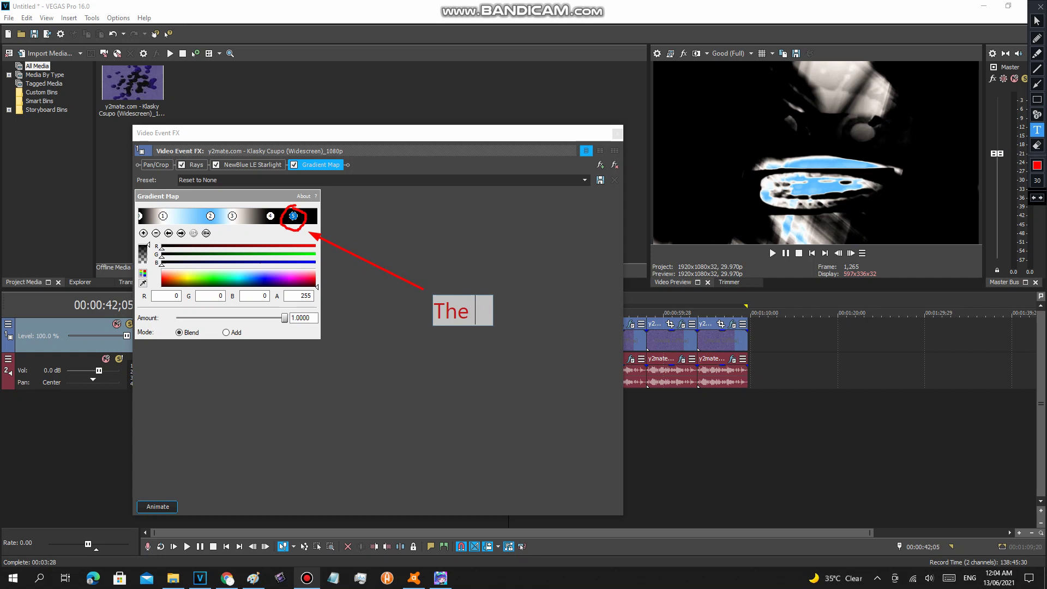
text(gradient map)
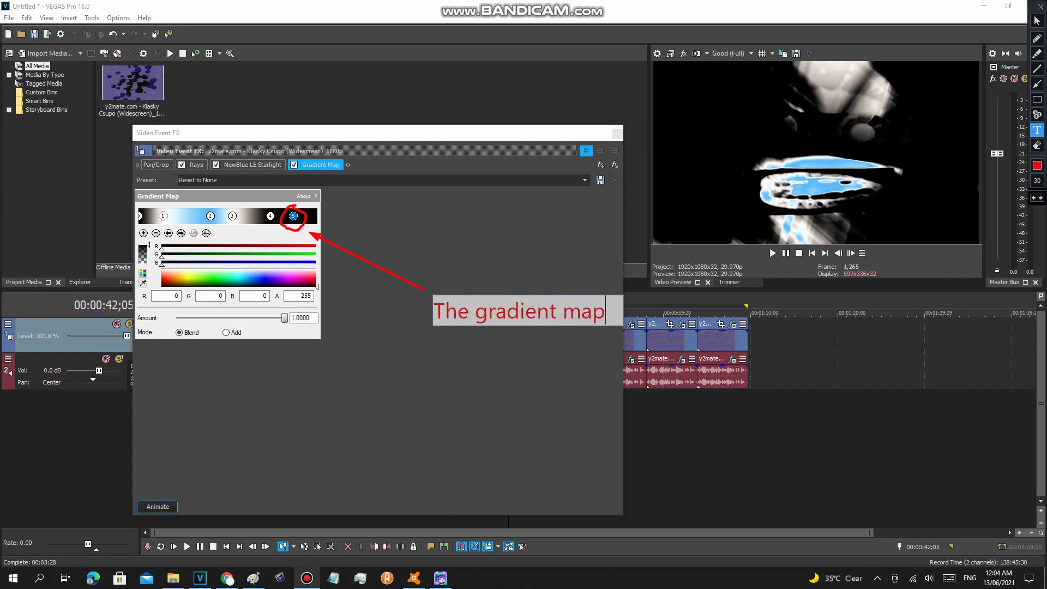
text( is th)
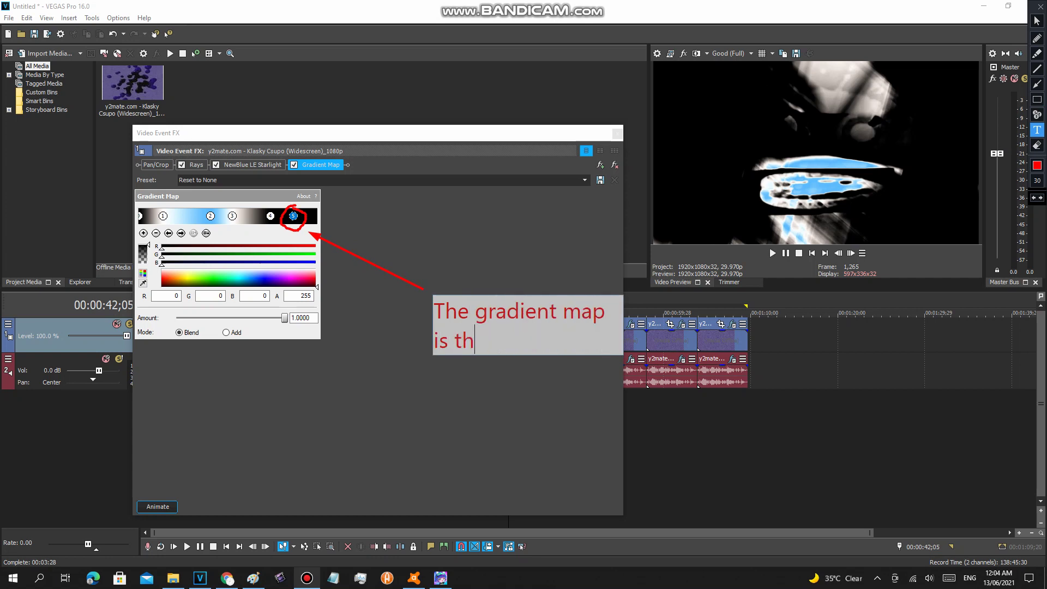
text(e same thing )
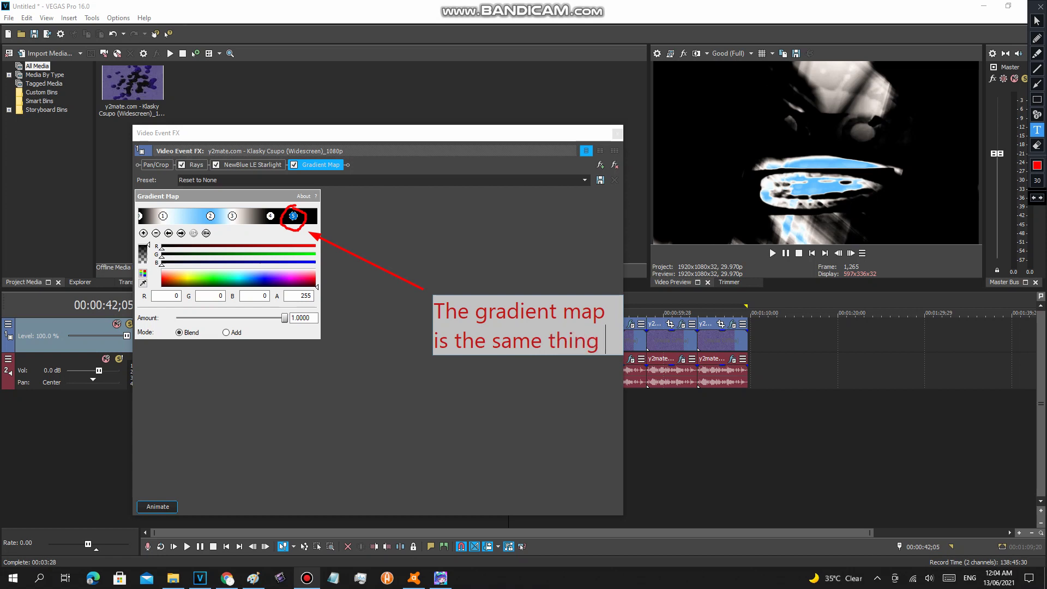
text(of spot 4)
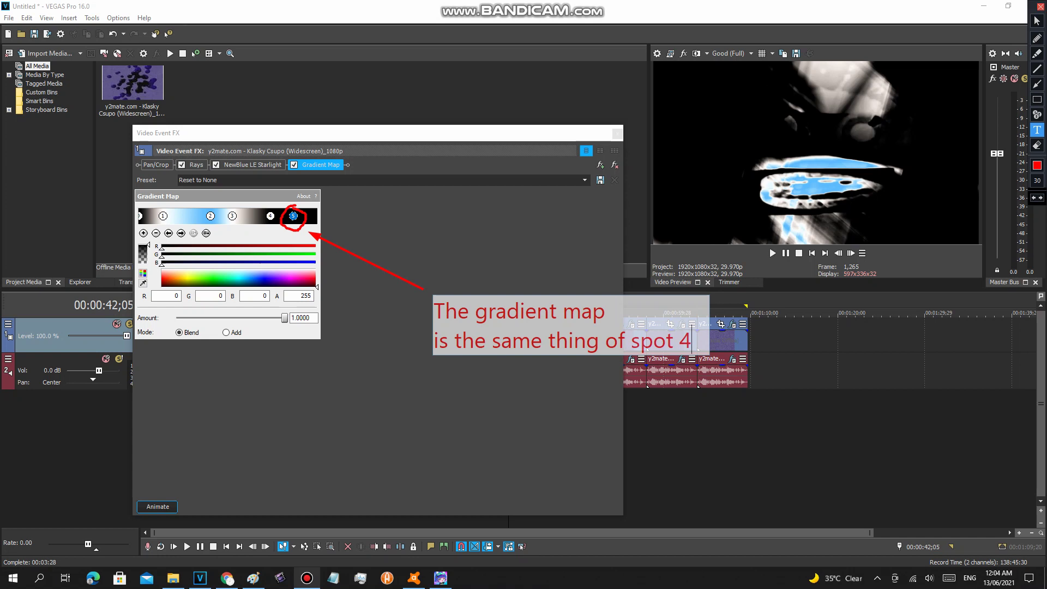
click(1041, 7)
click(617, 133)
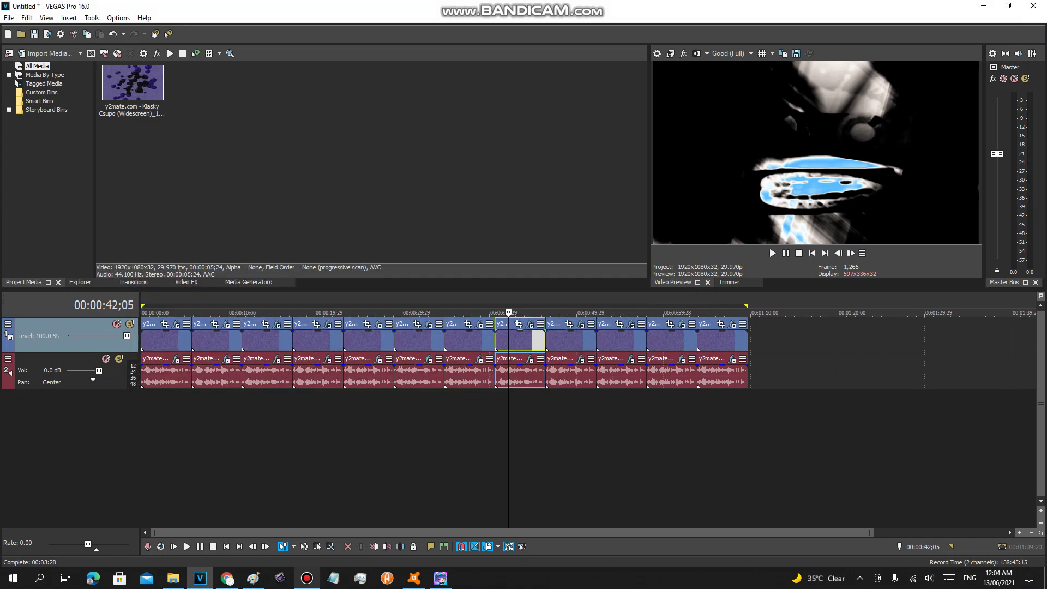
Step: Examine the Orange Vocoder, tb_grumblebum and Vocodex settings on the eighth clip's audio
click(530, 359)
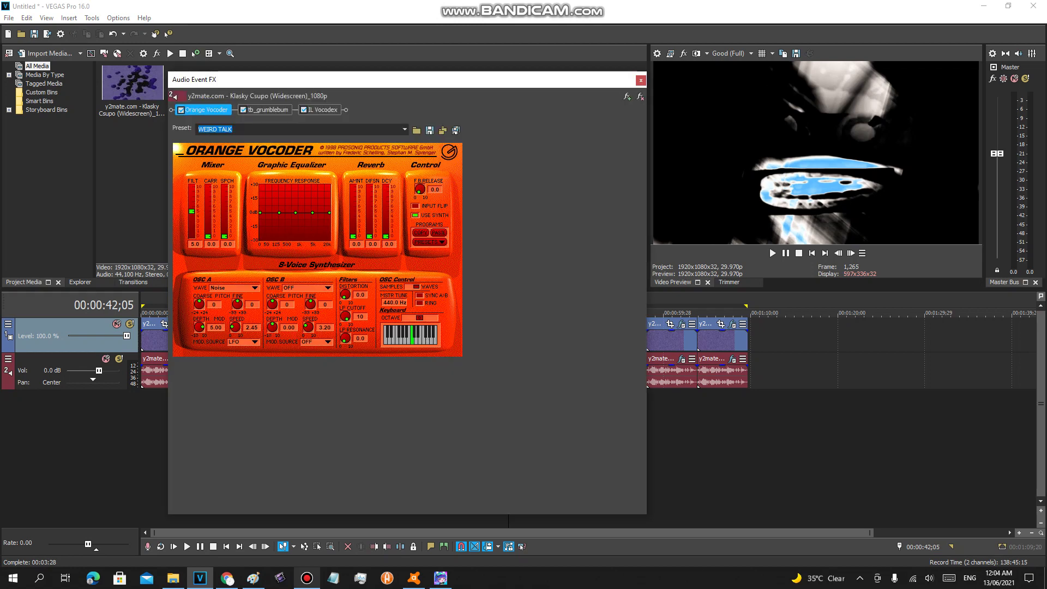
click(267, 109)
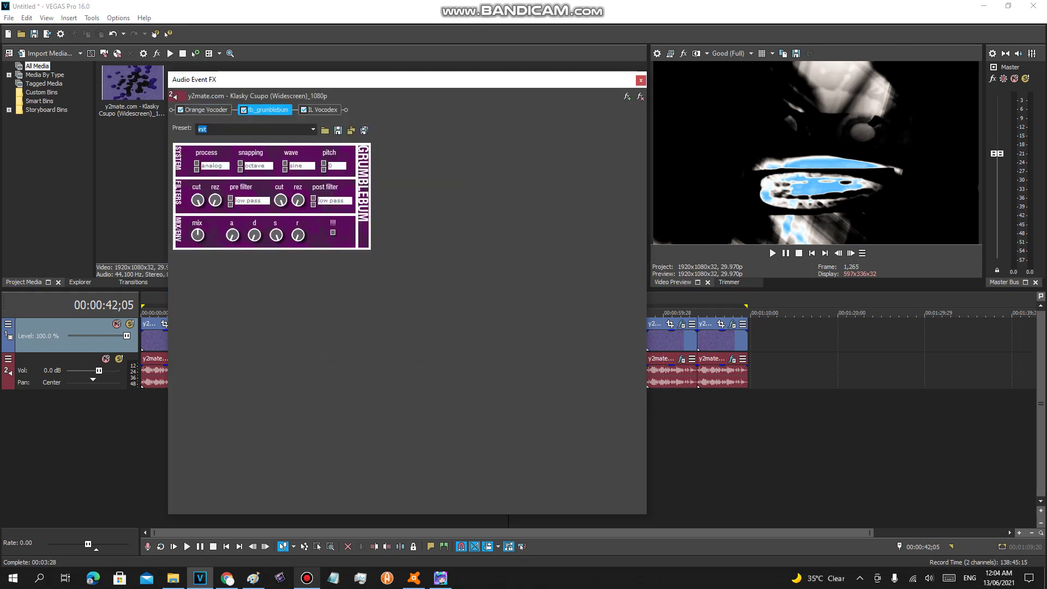
click(320, 110)
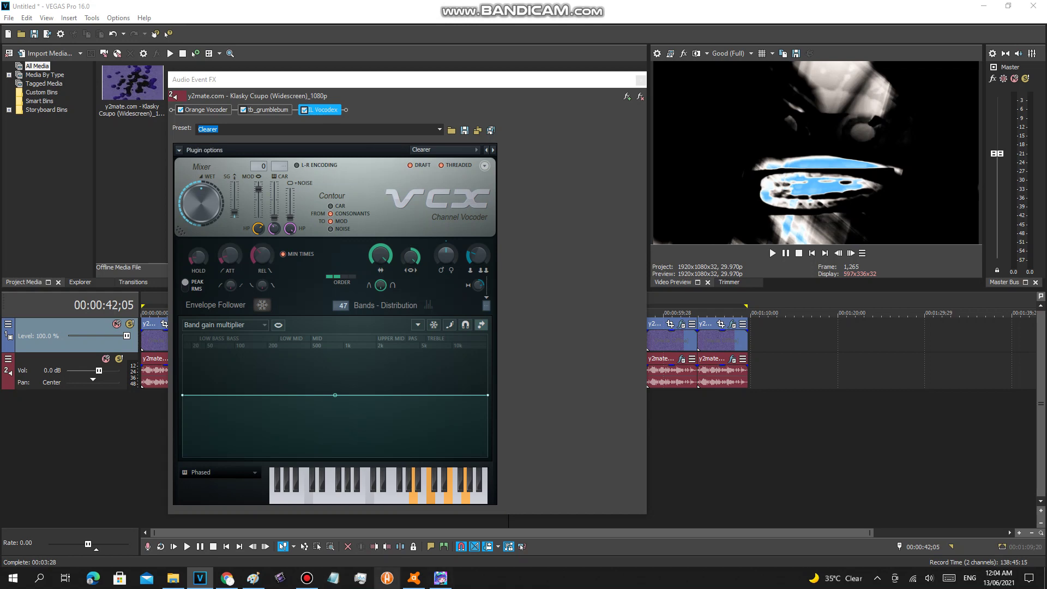
click(641, 79)
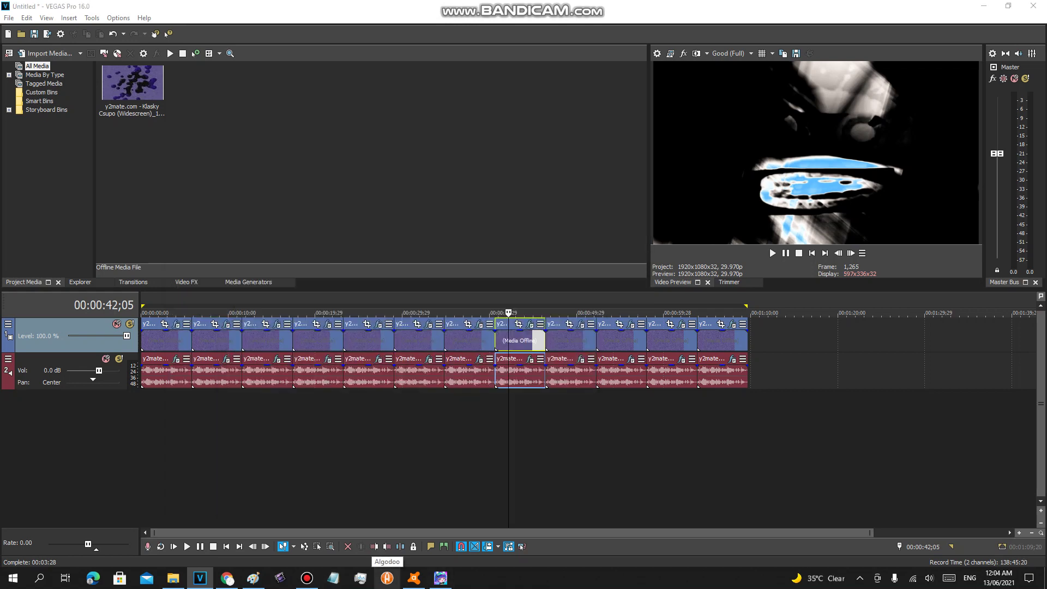
Step: Examine each colour point of the ninth clip's Gradient Map and the Vocodex settings on its audio
click(569, 341)
click(580, 324)
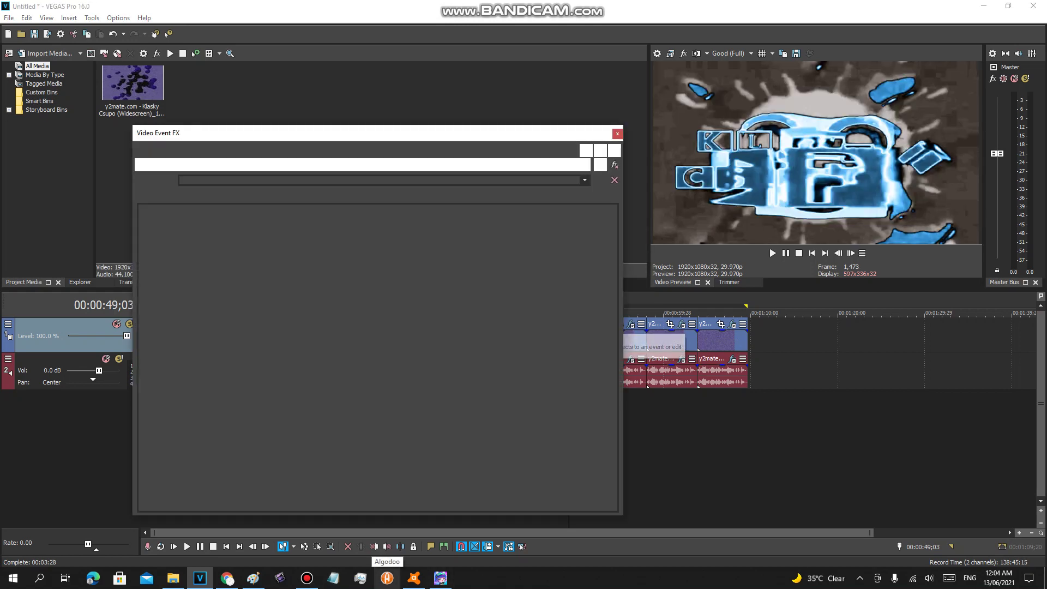
click(176, 216)
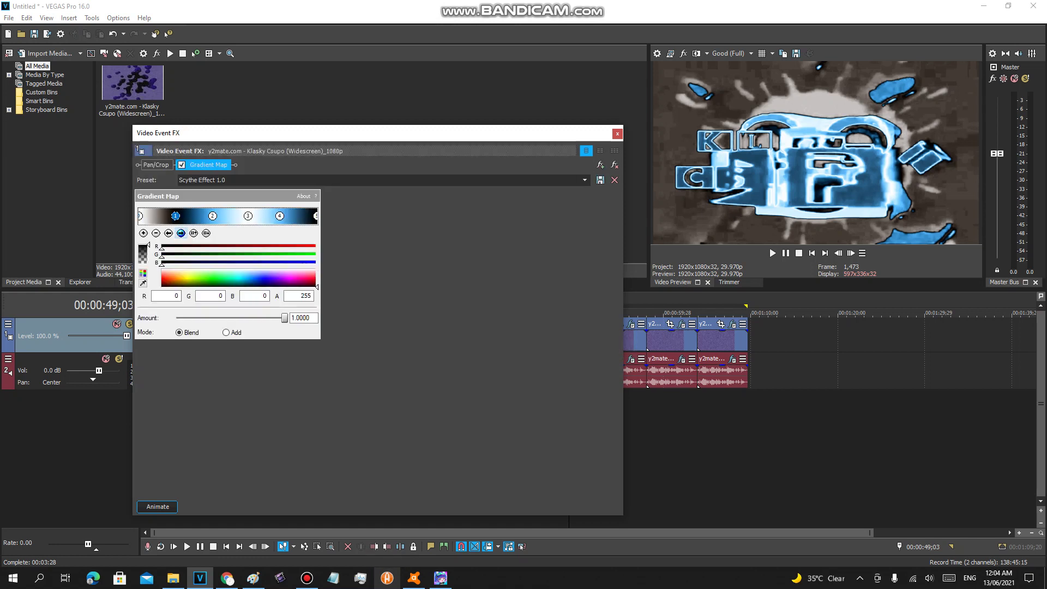
click(181, 233)
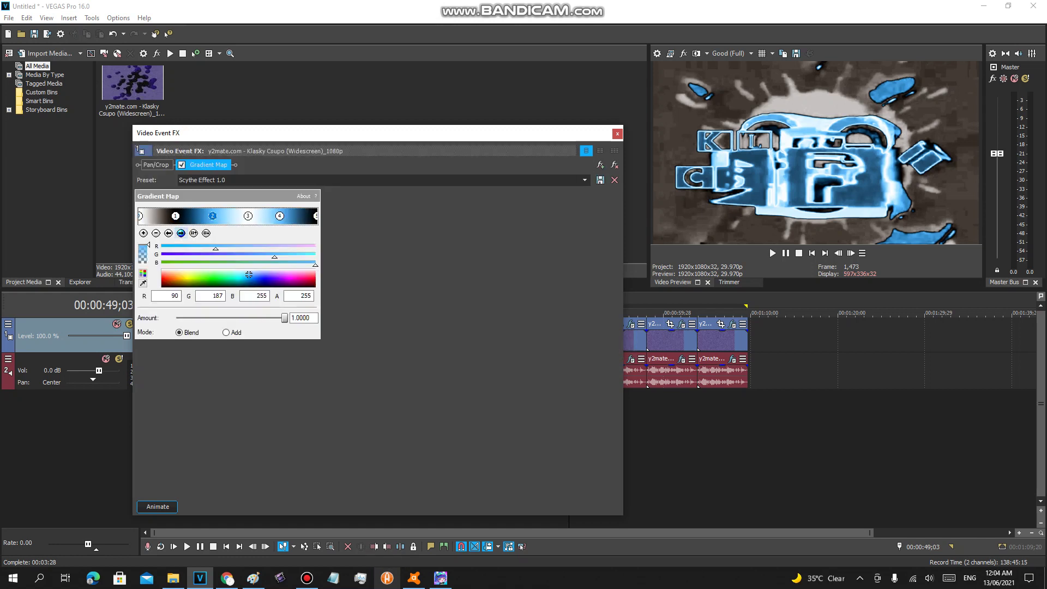
click(181, 233)
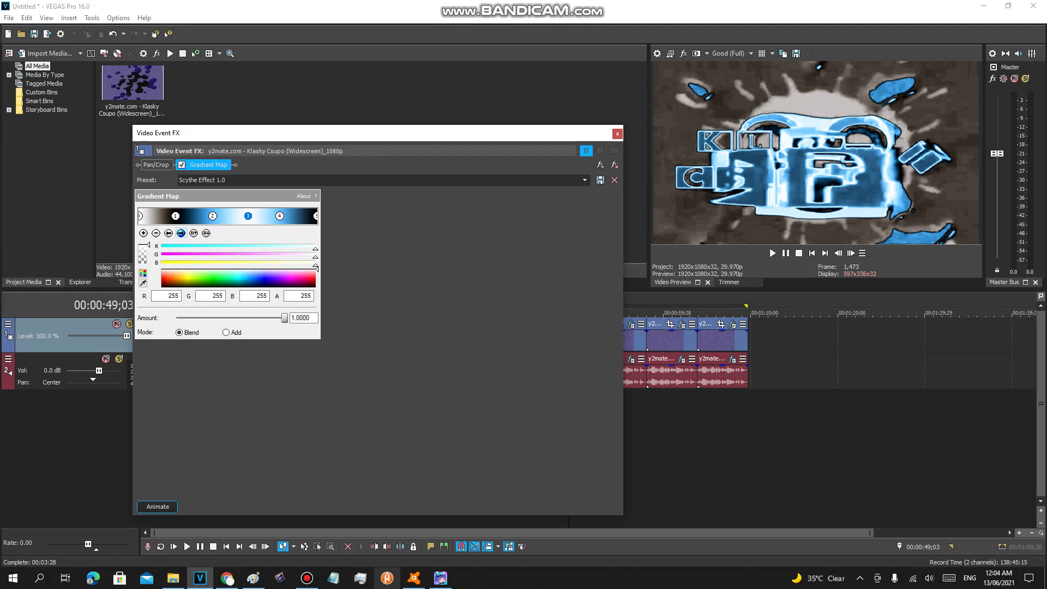
click(181, 233)
click(181, 233)
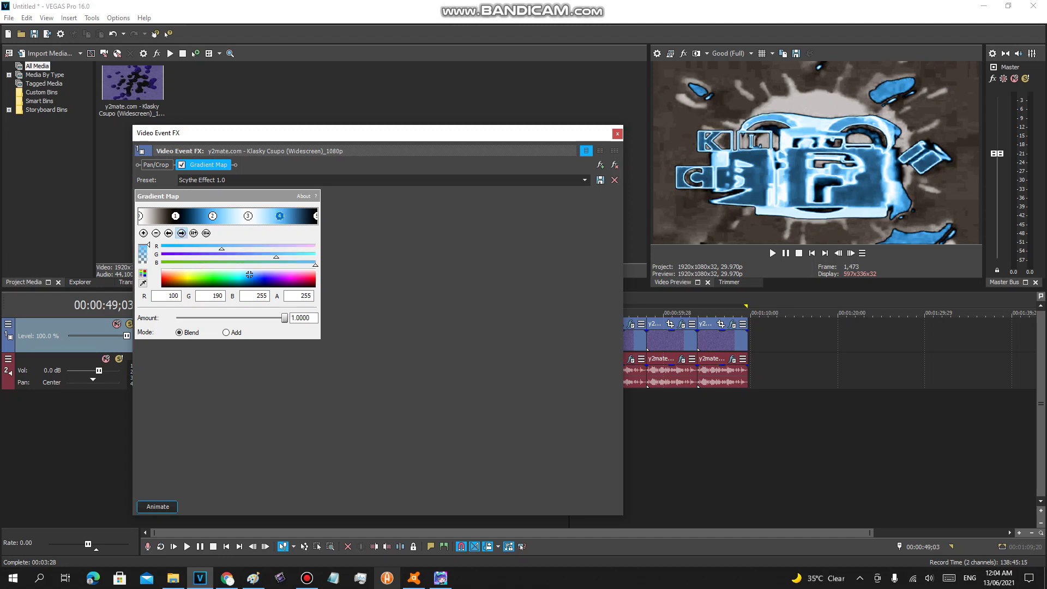
click(617, 134)
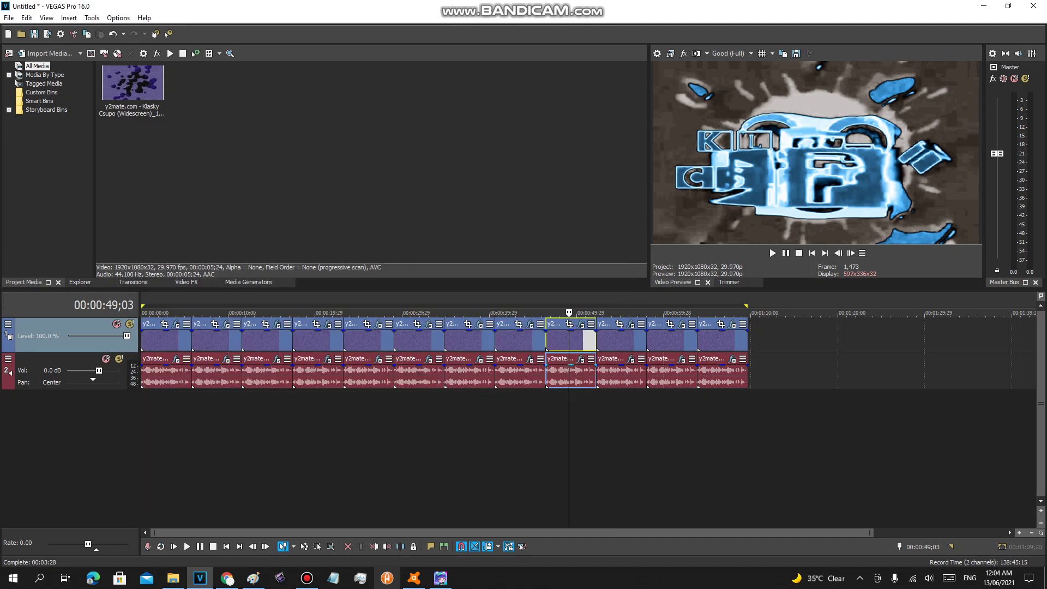
click(580, 359)
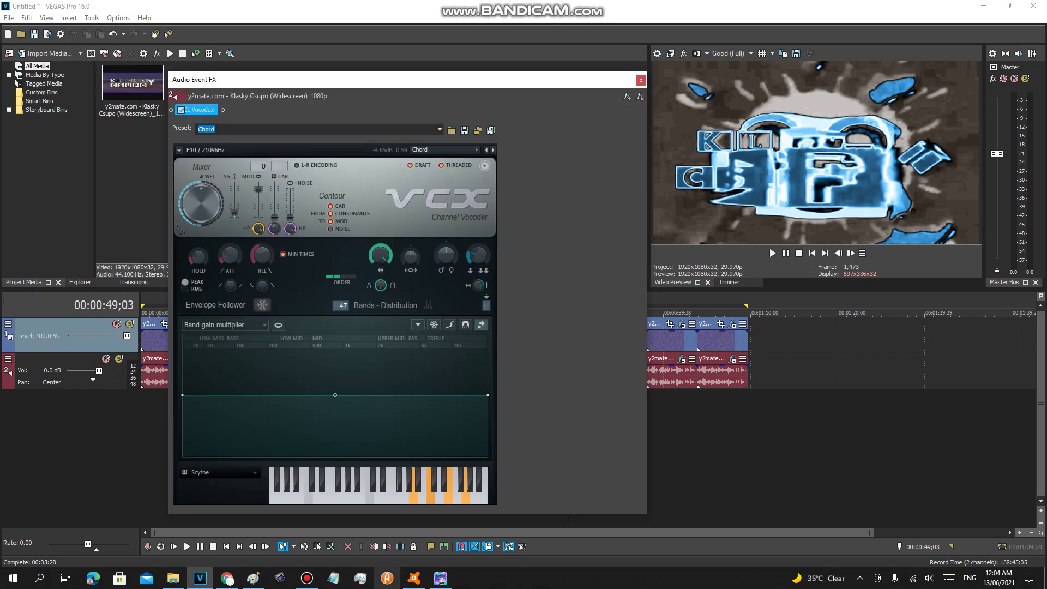
click(641, 80)
Step: Examine the tenth clip's video effects, Glint and each Gradient Map colour point, and the Vocodex settings on its audio
click(621, 340)
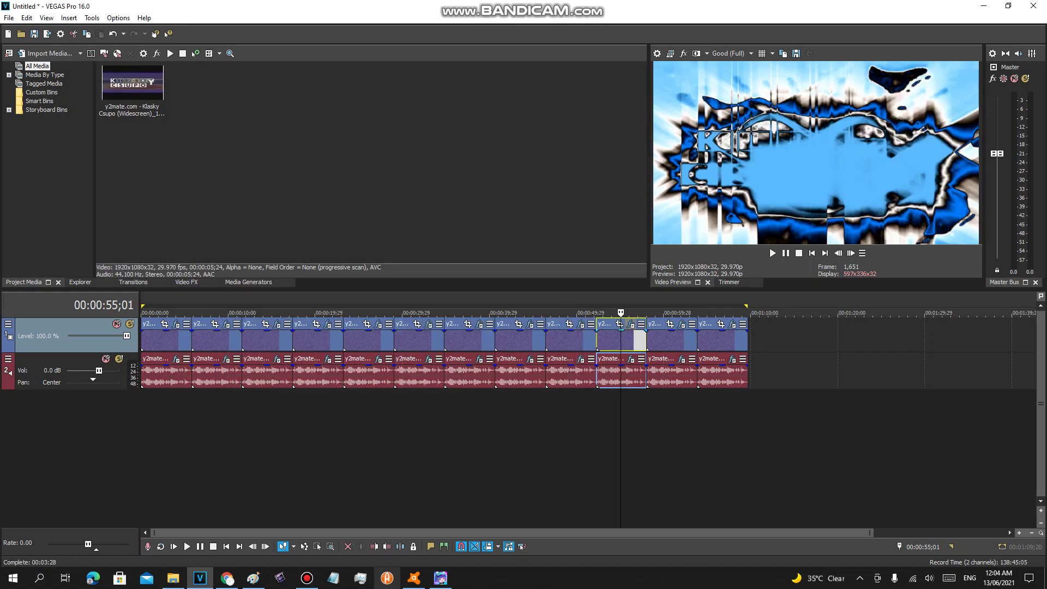
click(632, 324)
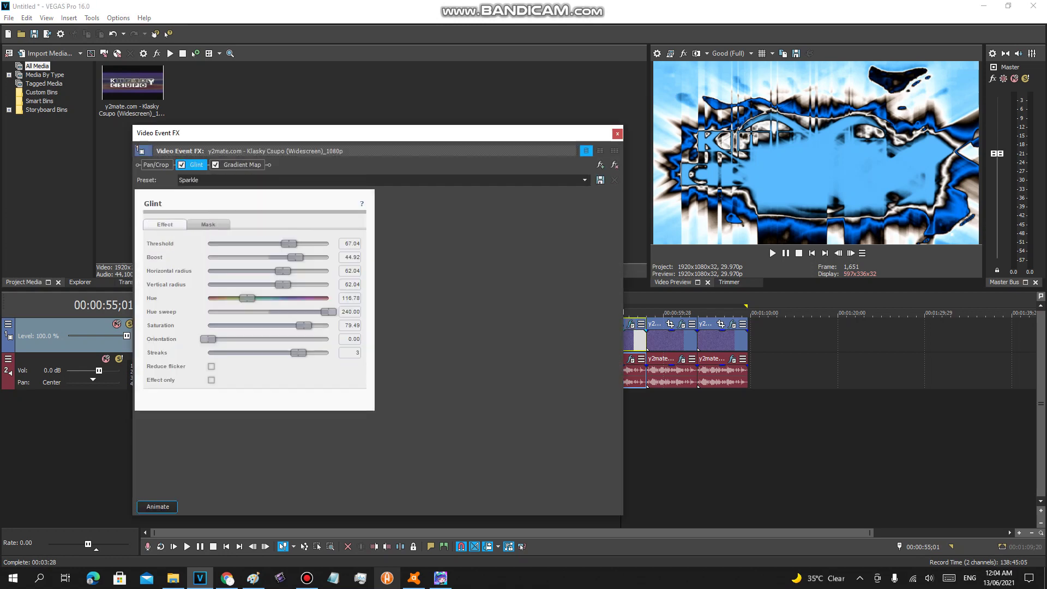
click(240, 165)
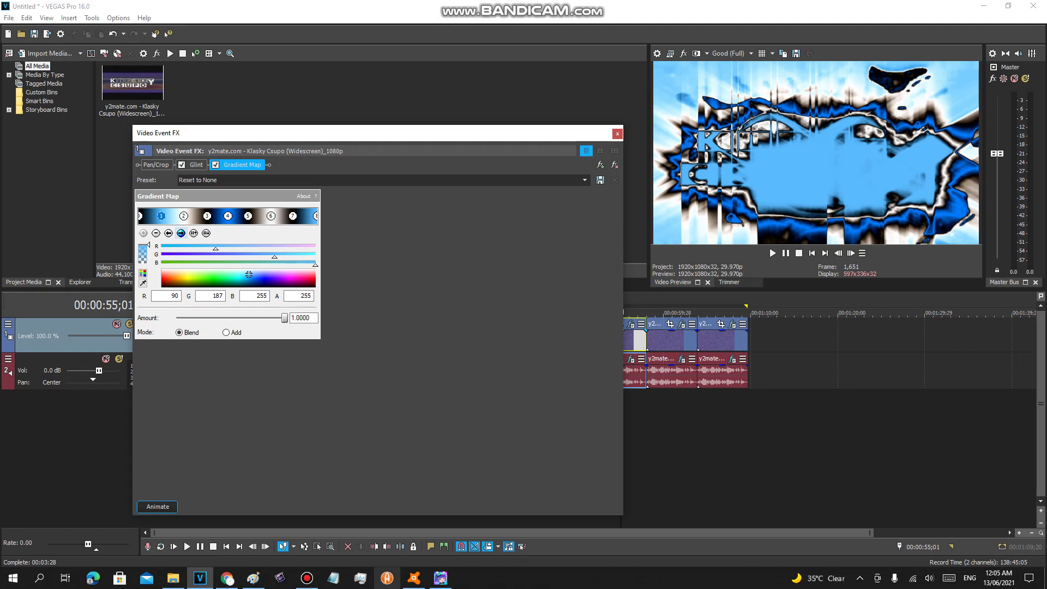
click(181, 233)
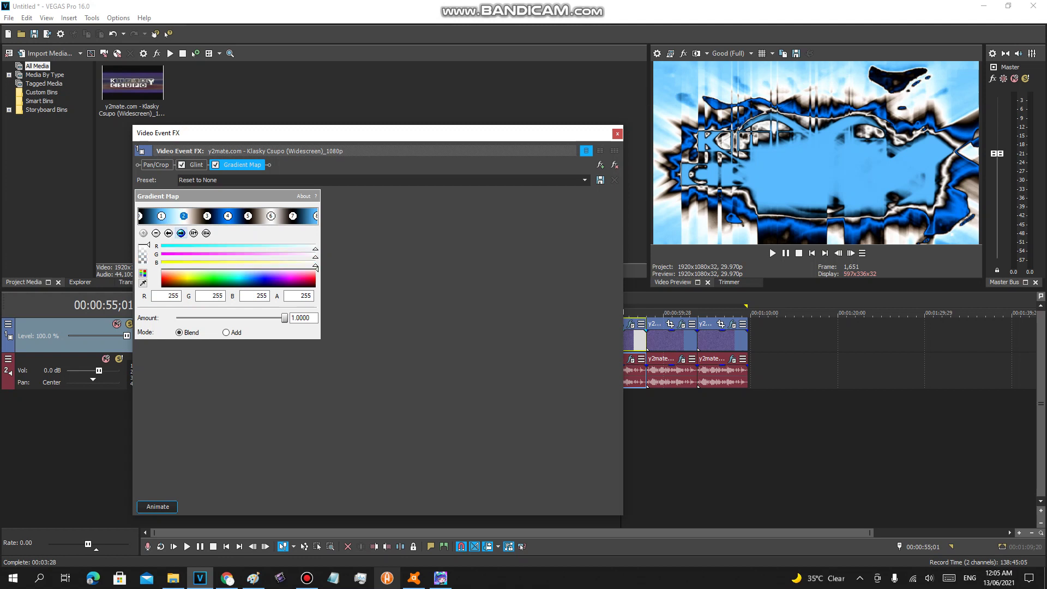
click(181, 233)
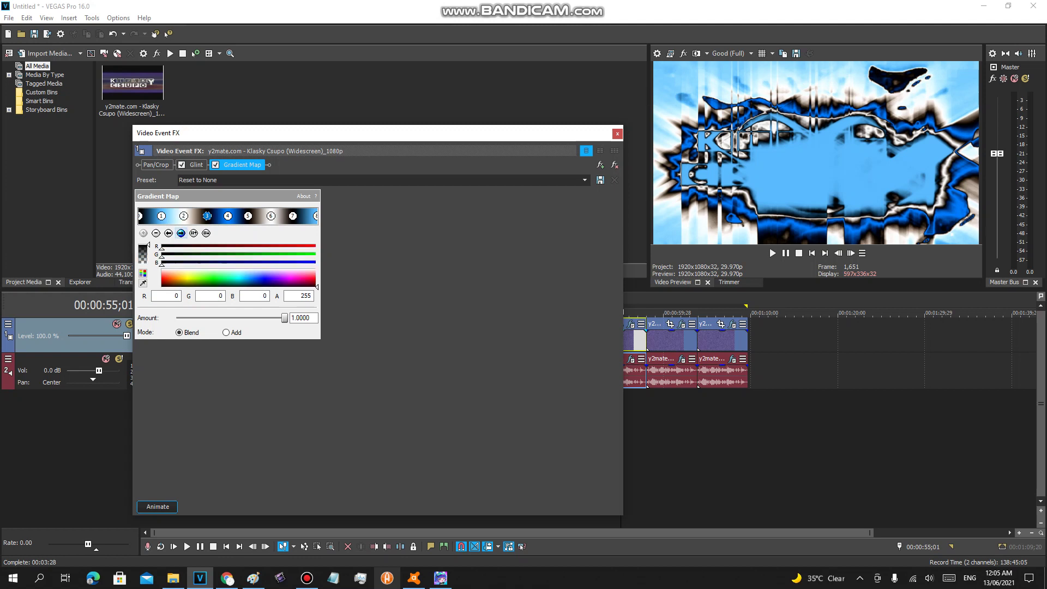
click(181, 233)
click(181, 233)
click(181, 233)
click(181, 233)
click(182, 232)
click(617, 134)
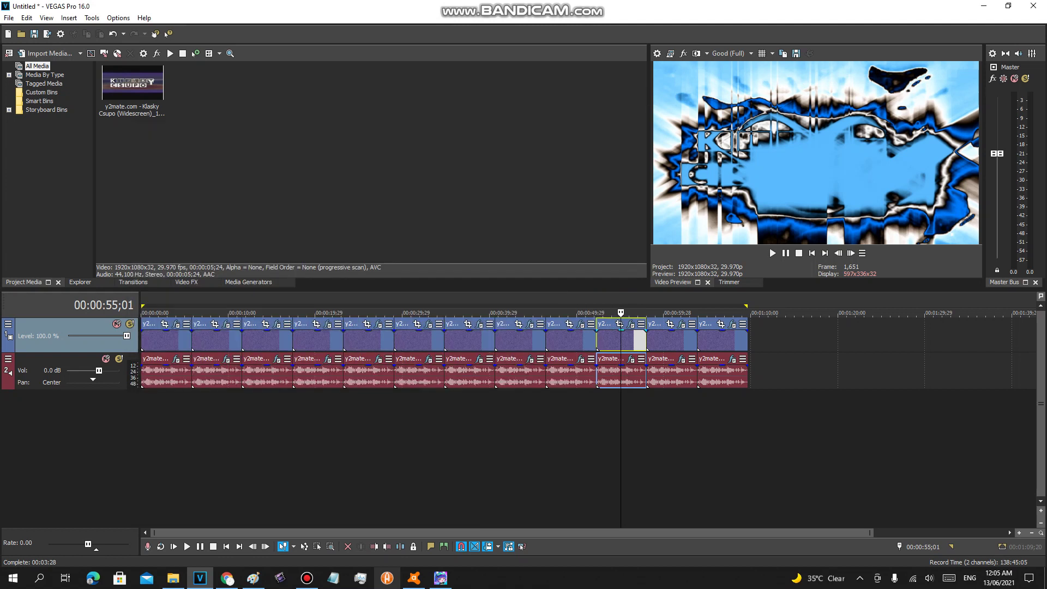
click(631, 358)
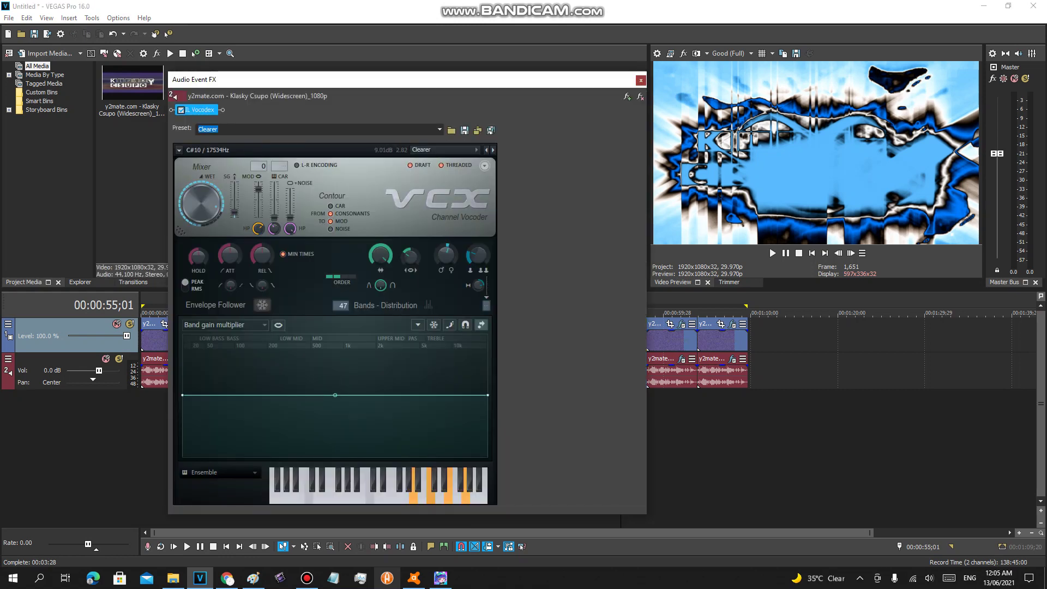
click(641, 80)
Step: Examine each colour point of the eleventh clip's Gradient Map
click(672, 334)
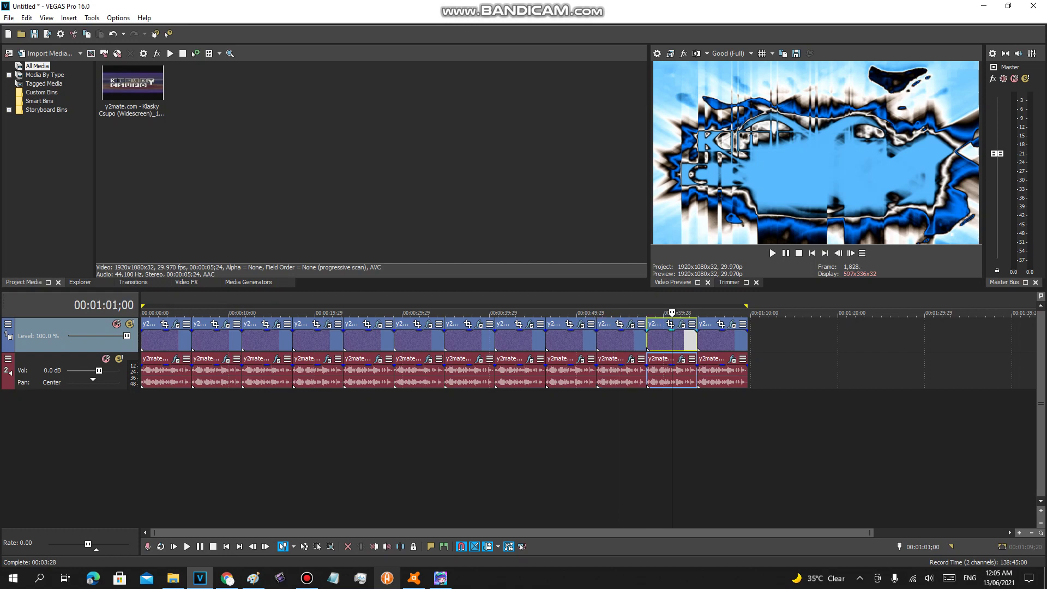
click(682, 324)
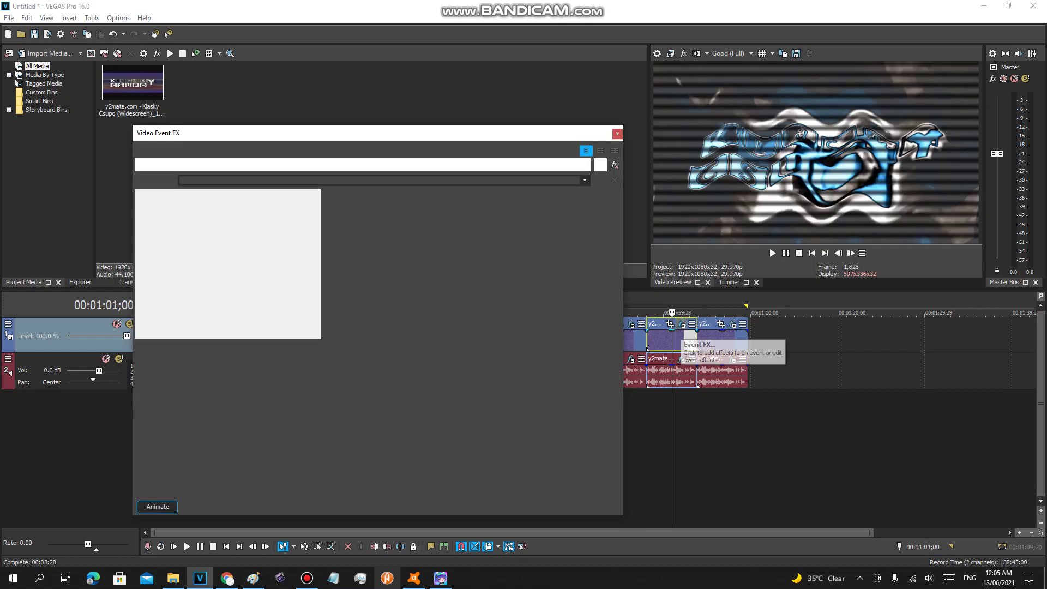
click(182, 233)
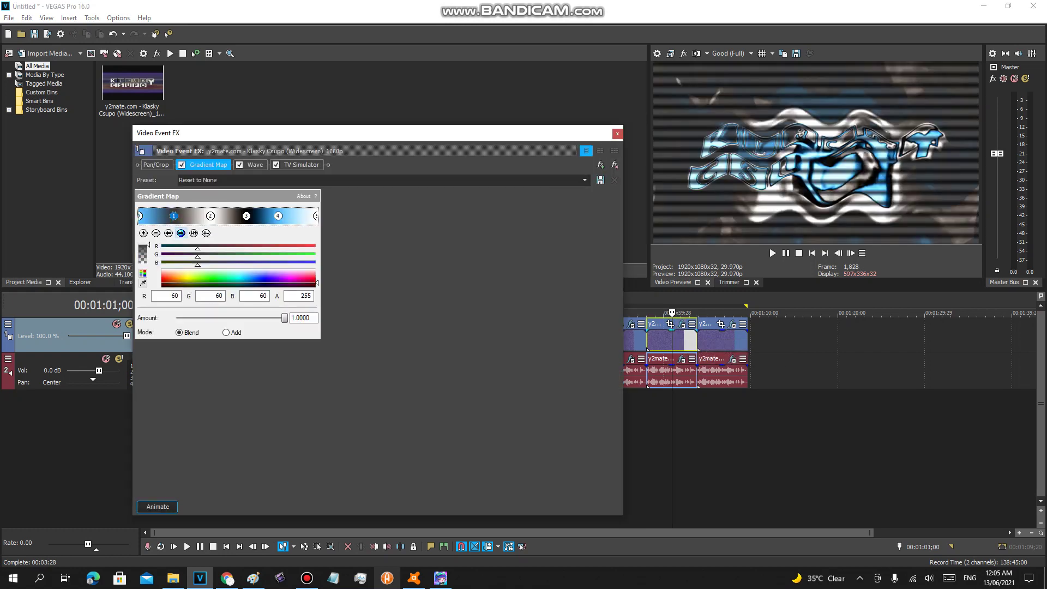
click(181, 233)
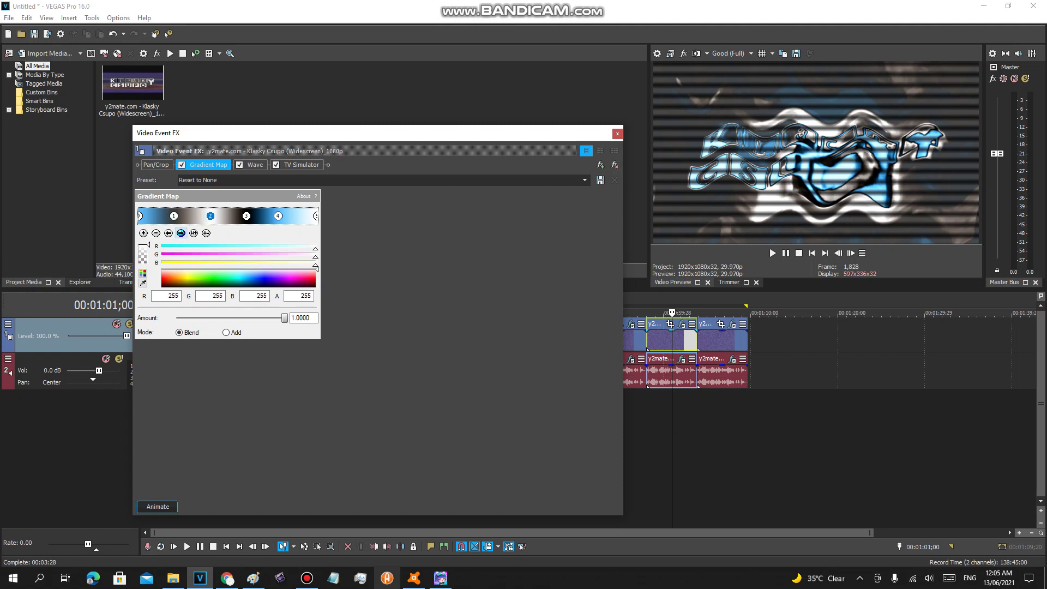
click(181, 233)
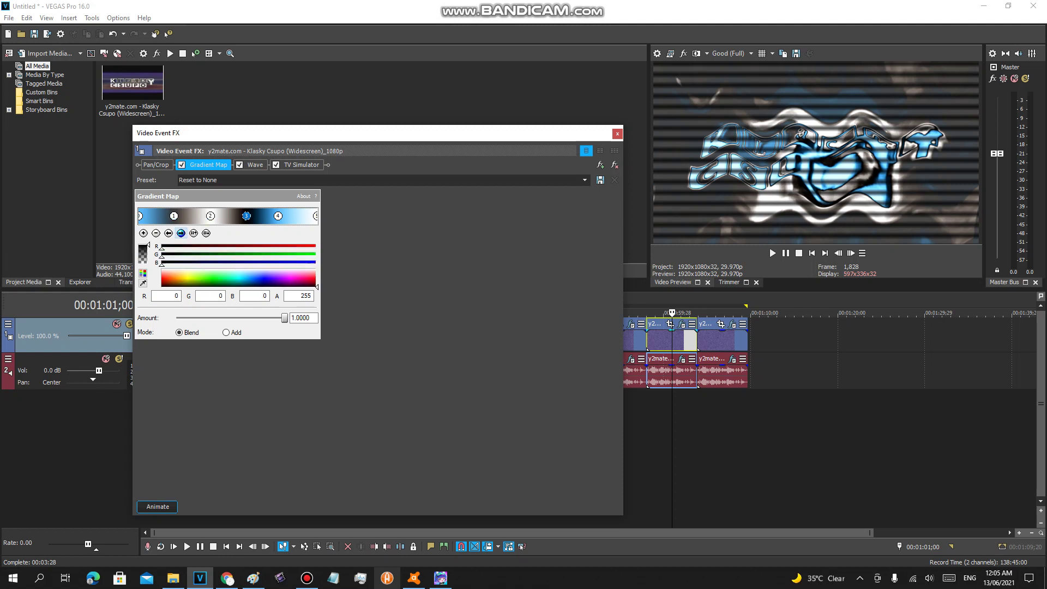
click(181, 233)
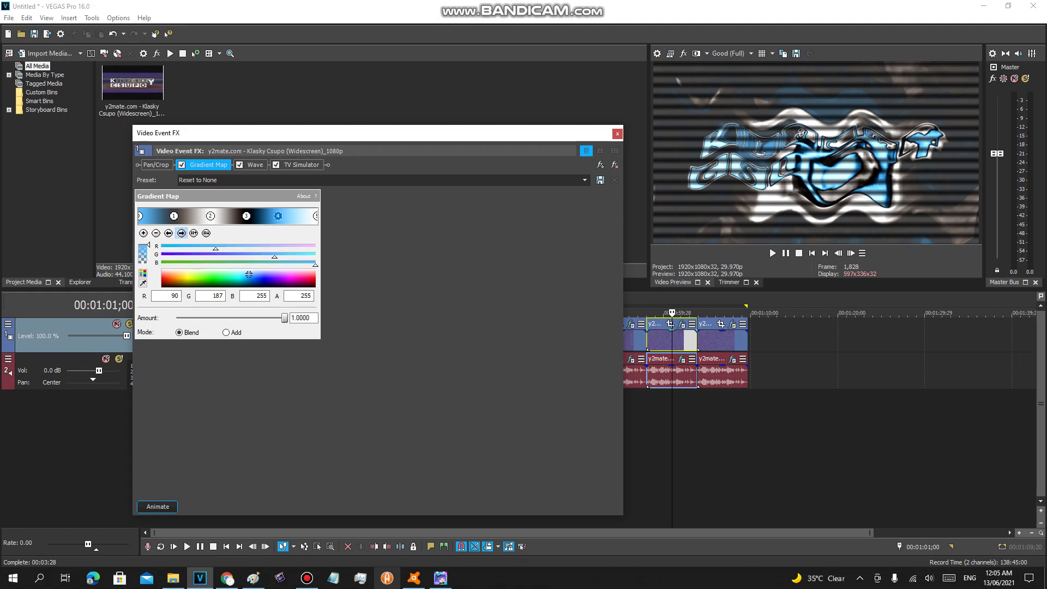
Step: Examine the Wave and TV Simulator settings in the eleventh clip's video effects
click(252, 165)
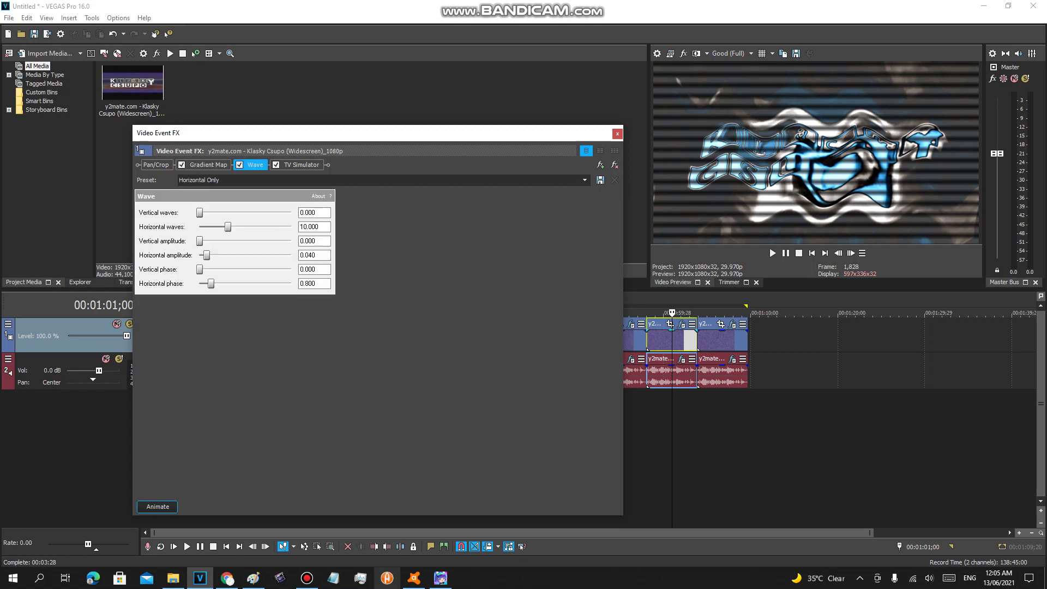
click(297, 164)
click(617, 133)
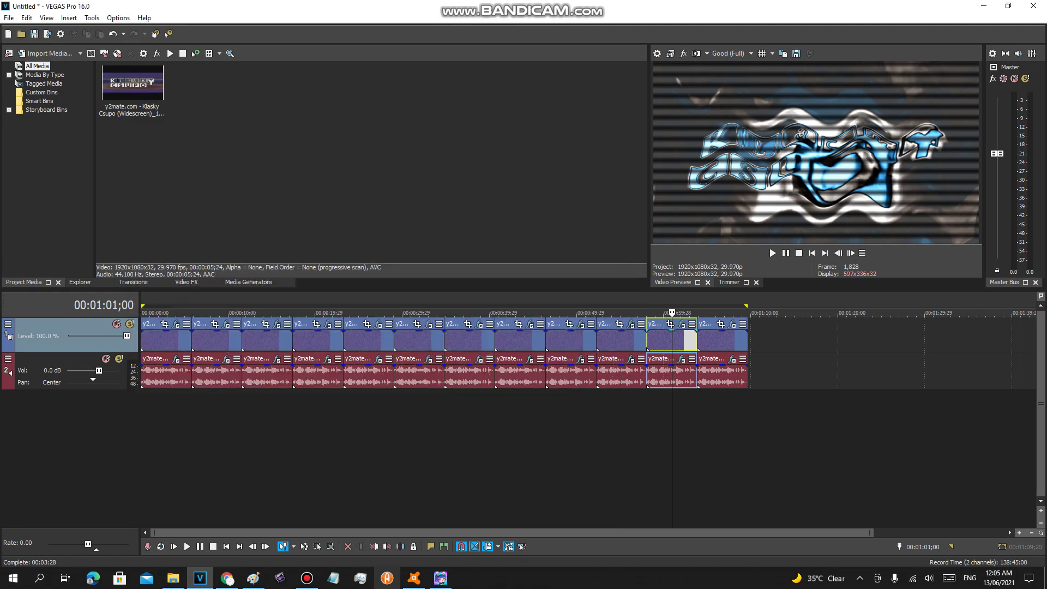
Step: Examine the Orange Vocoder, Reverb, ExpressFX Delay and Vocodex settings on the eleventh clip's audio
click(682, 359)
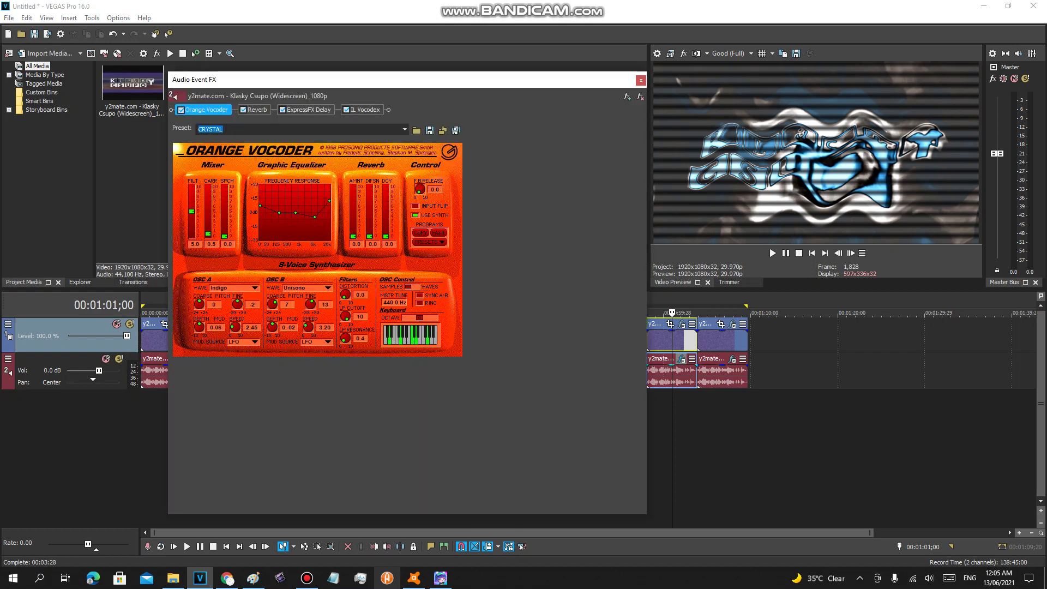
click(256, 110)
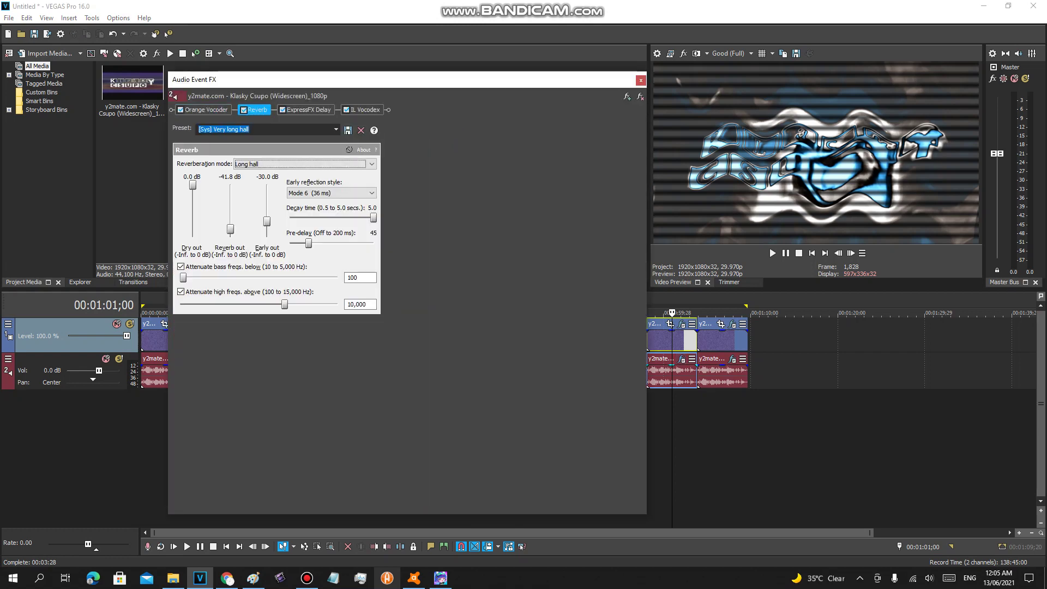
click(307, 110)
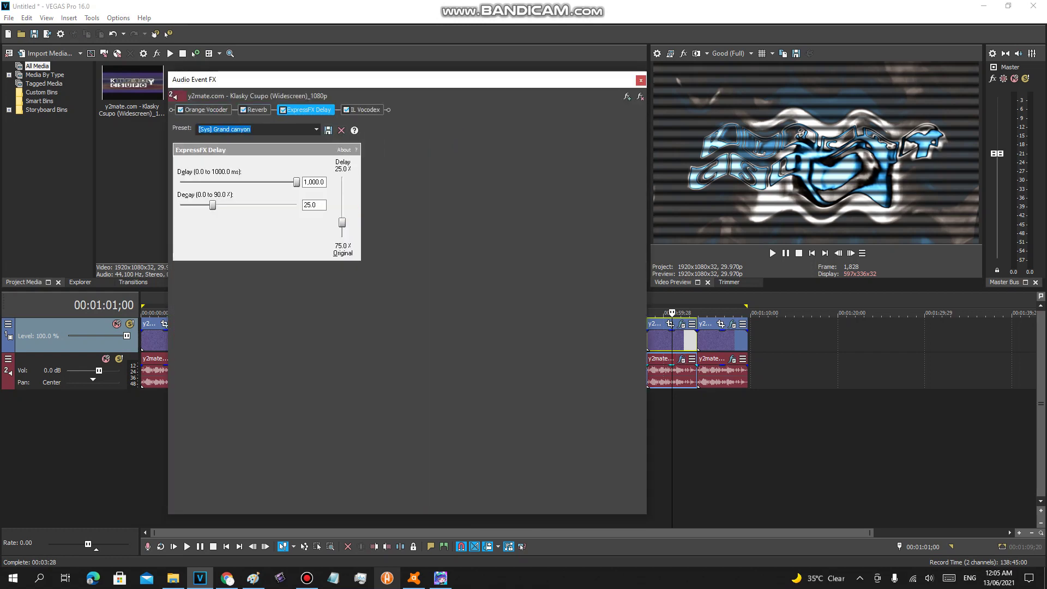
click(364, 110)
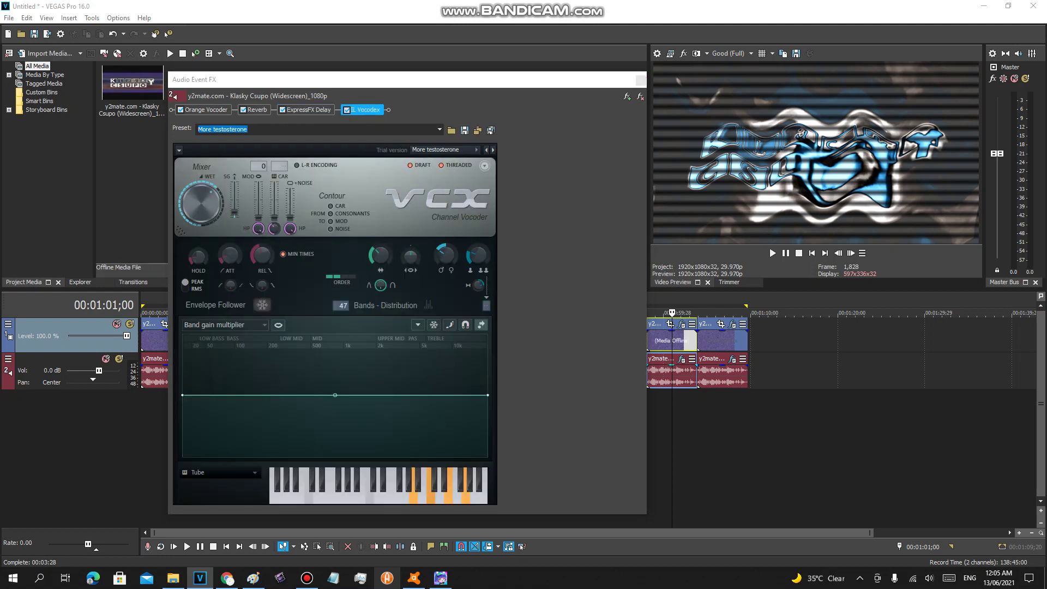
click(641, 80)
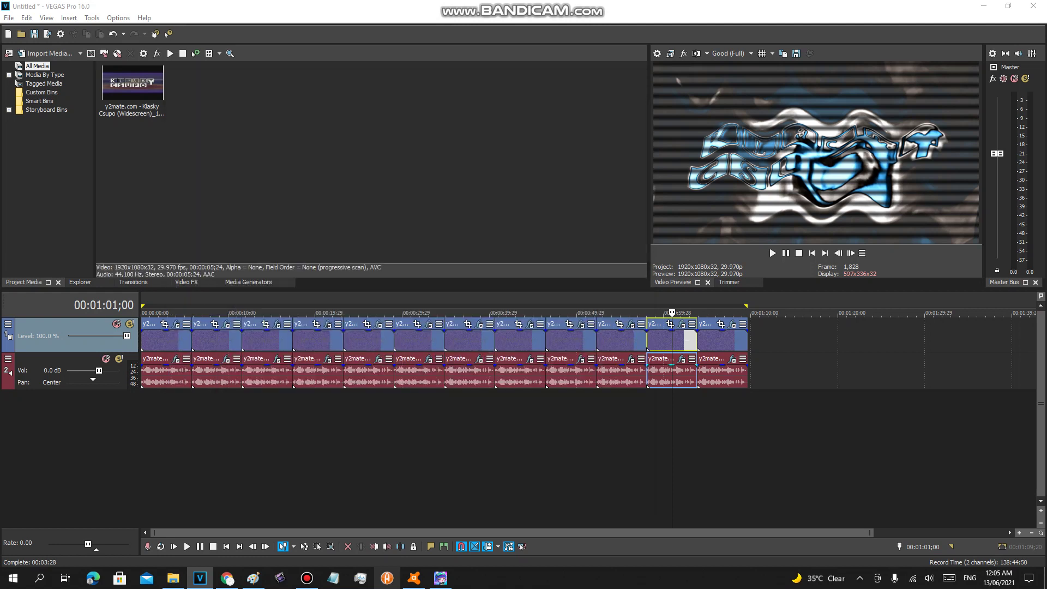
Step: Examine the colour points of the Gradient Map on the twelfth clip's video
click(718, 338)
click(732, 324)
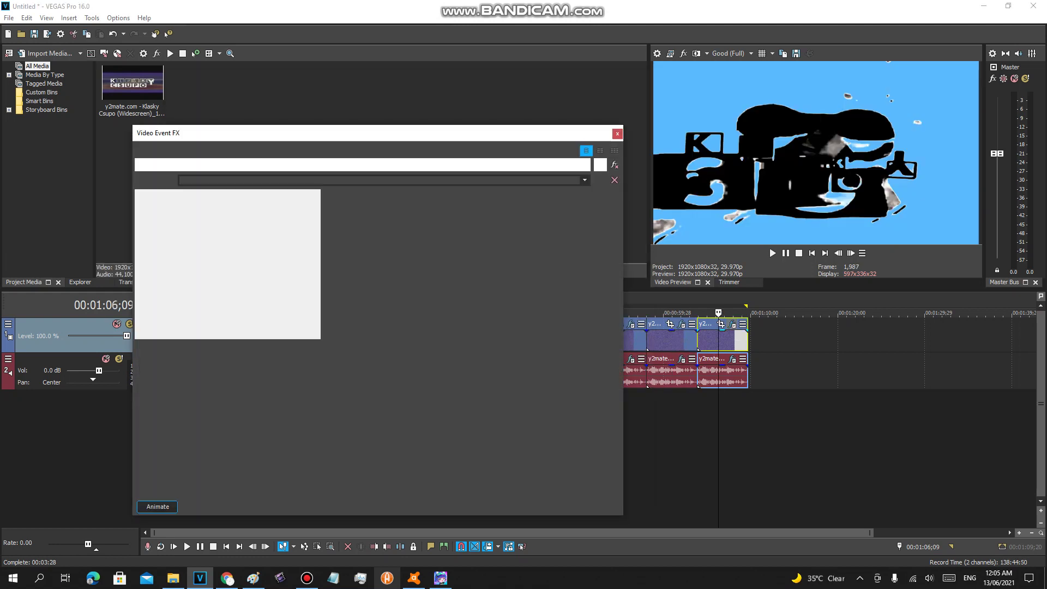
click(197, 215)
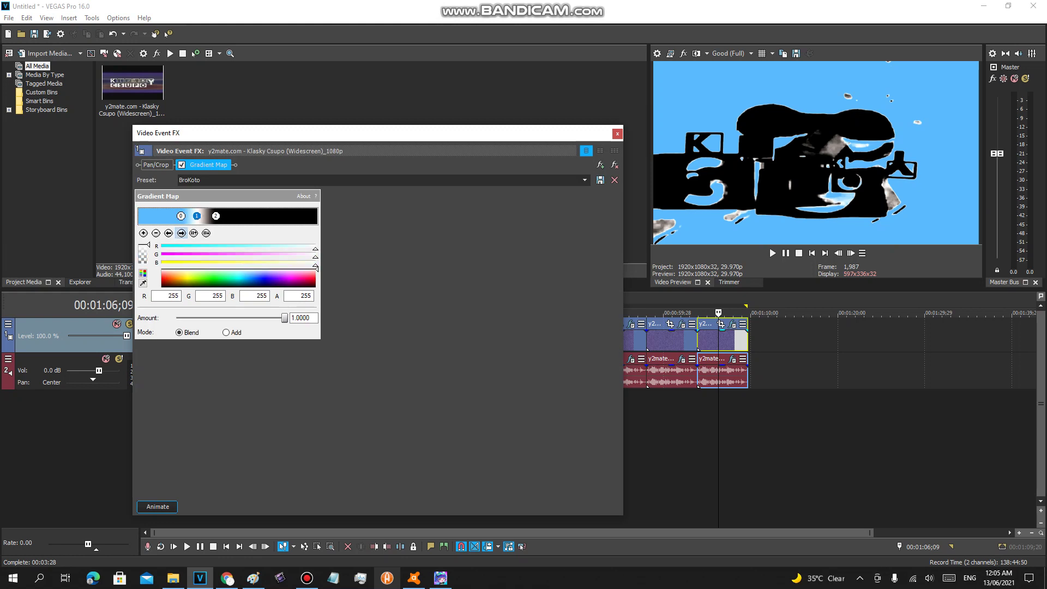
click(182, 233)
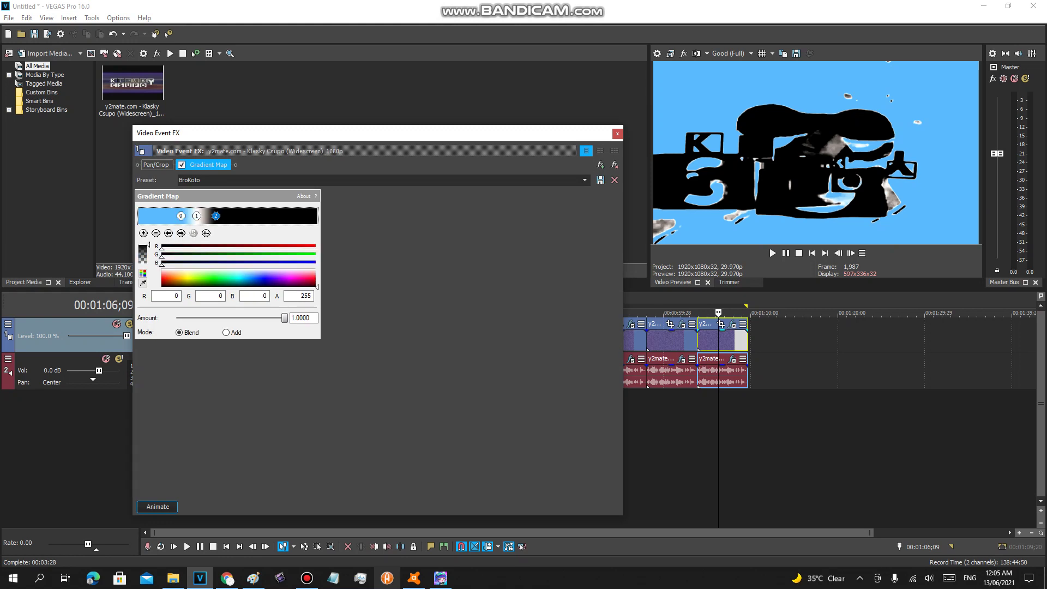
key(alt+F4)
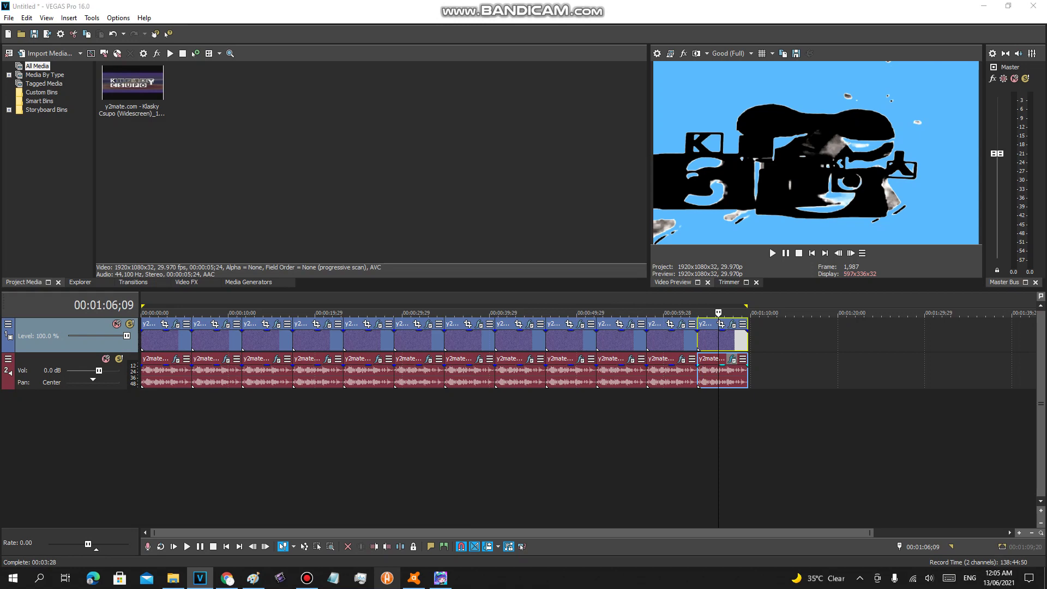
Step: Examine the Bitcrusher and Vocodex settings on the twelfth clip's audio
click(733, 359)
click(198, 110)
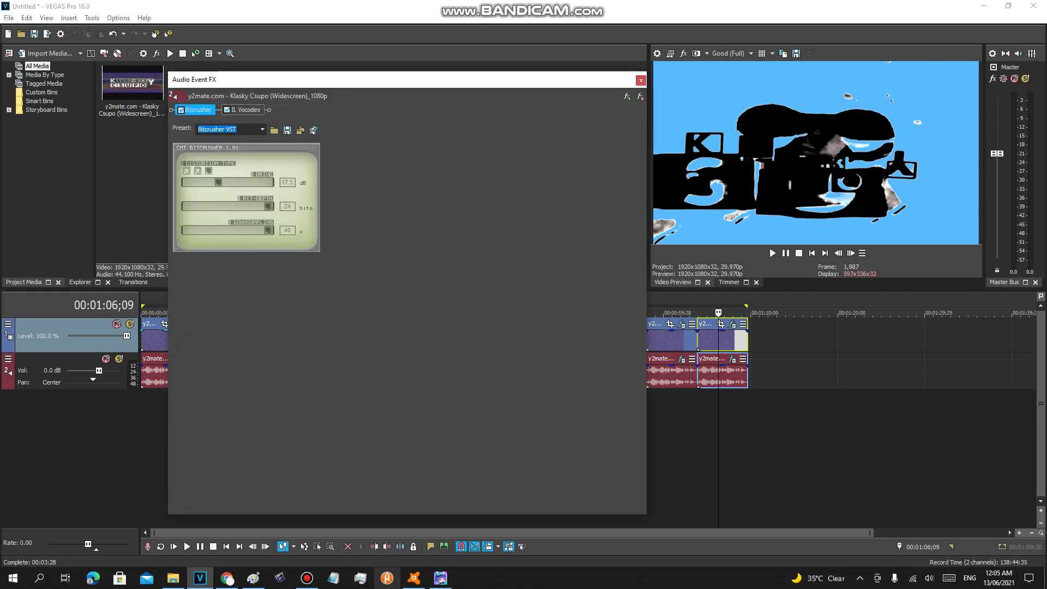
click(246, 109)
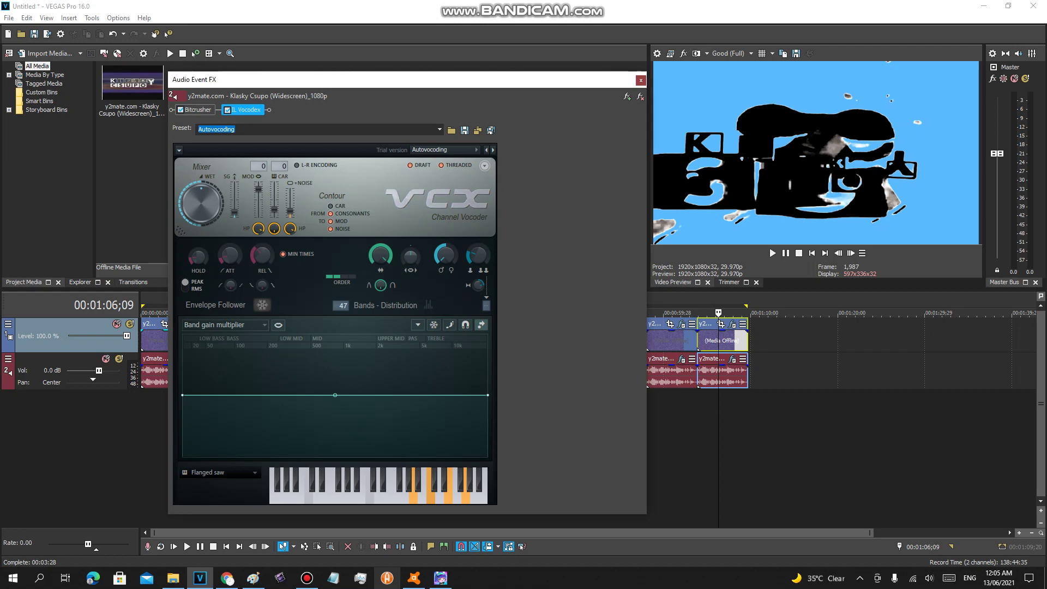
key(Escape)
click(307, 578)
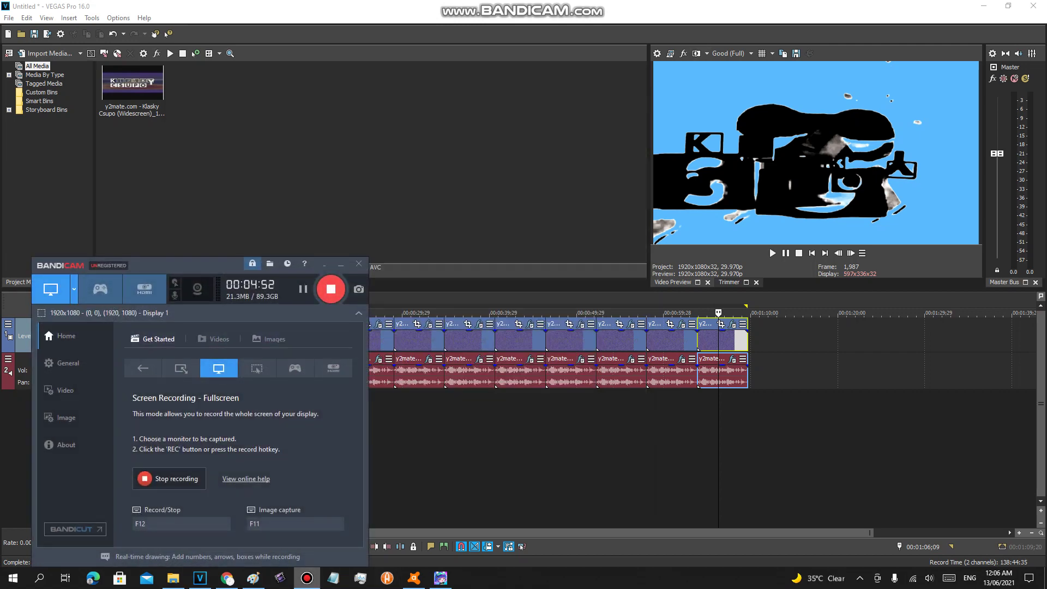